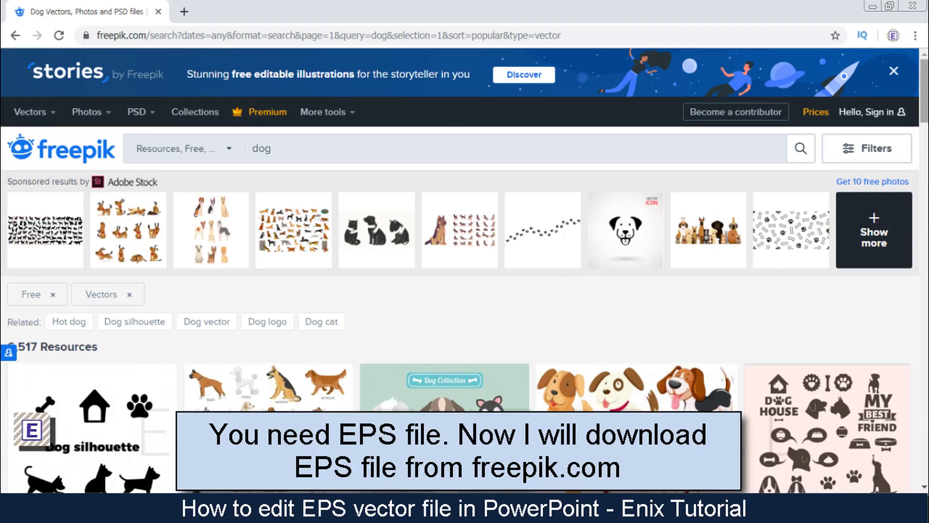
Open the 'Adopt a new friend' dog illustration's Freepik page in a new tab
scroll(565, 297, "down", 1)
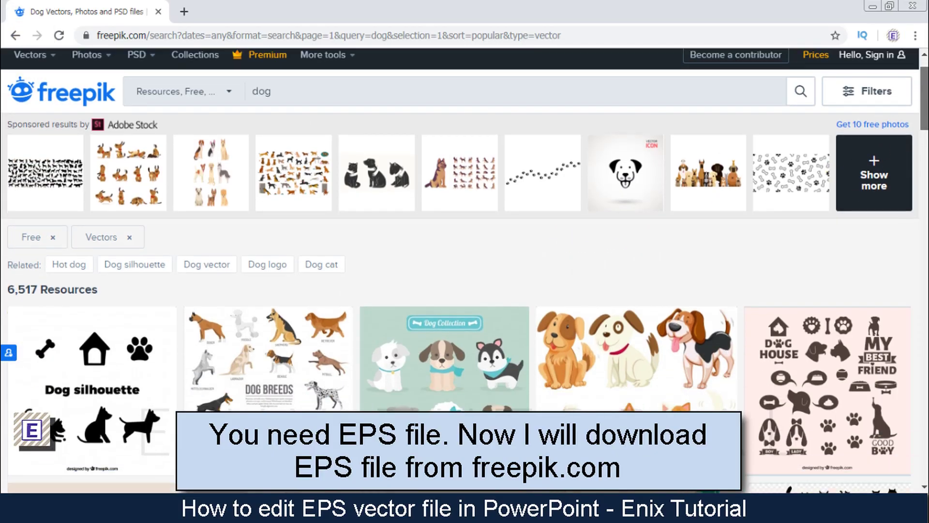
scroll(465, 262, "down", 5)
scroll(464, 261, "down", 1)
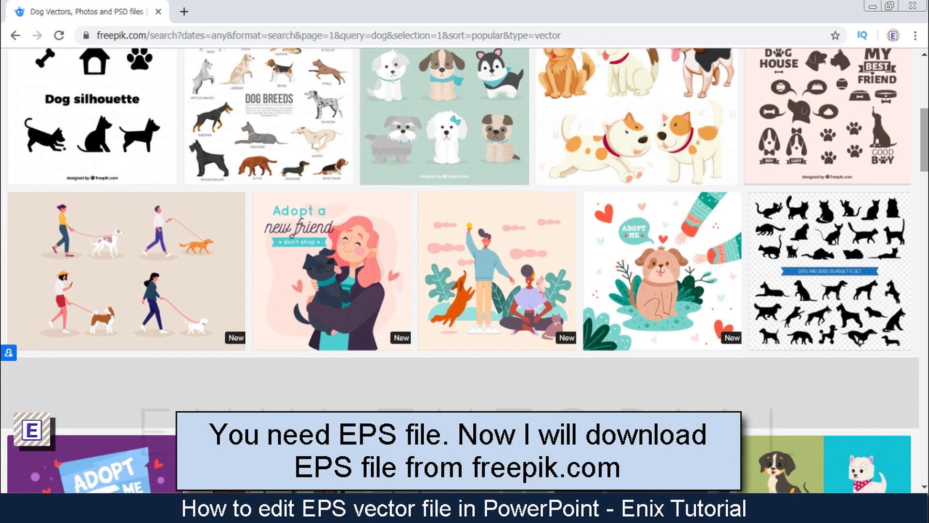
right_click(340, 233)
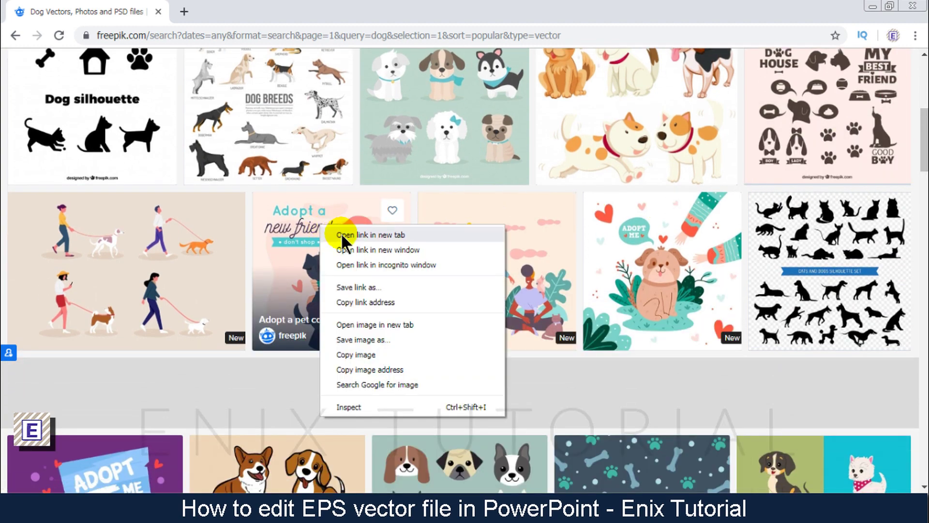
left_click(371, 235)
left_click(254, 12)
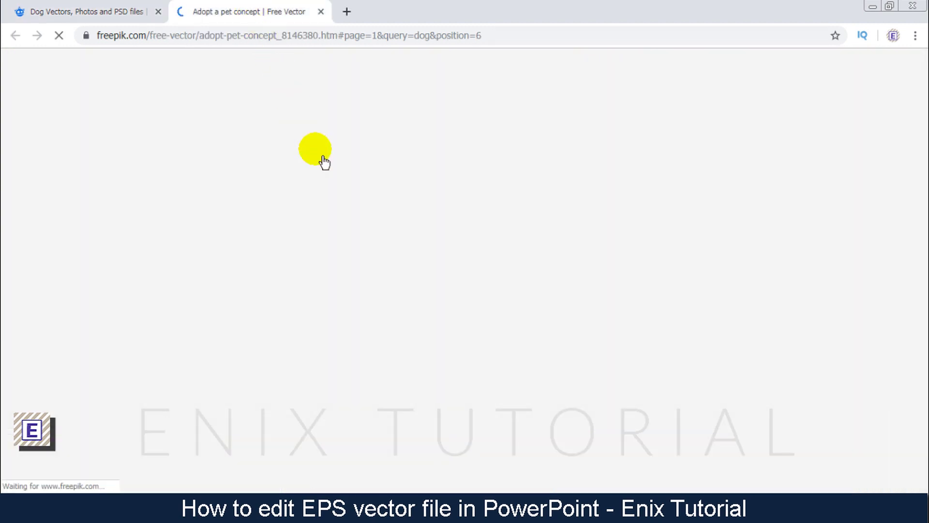
Download the free illustration as adopt-pet-concept.zip
scroll(642, 275, "down", 2)
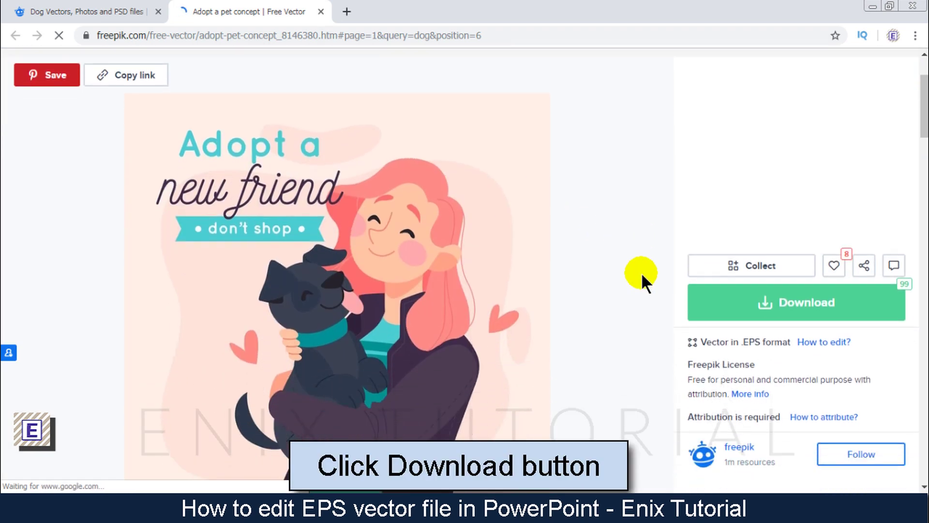
scroll(642, 275, "down", 2)
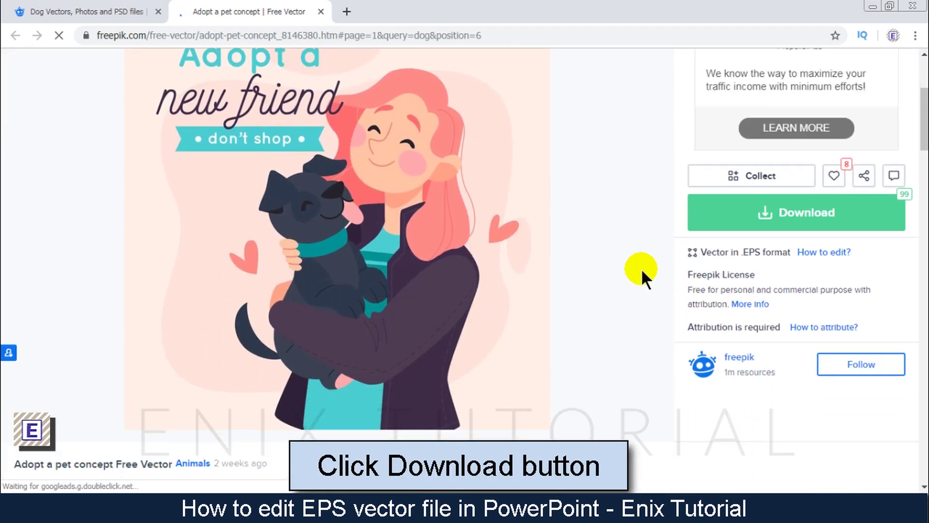
left_click(801, 219)
left_click(697, 250)
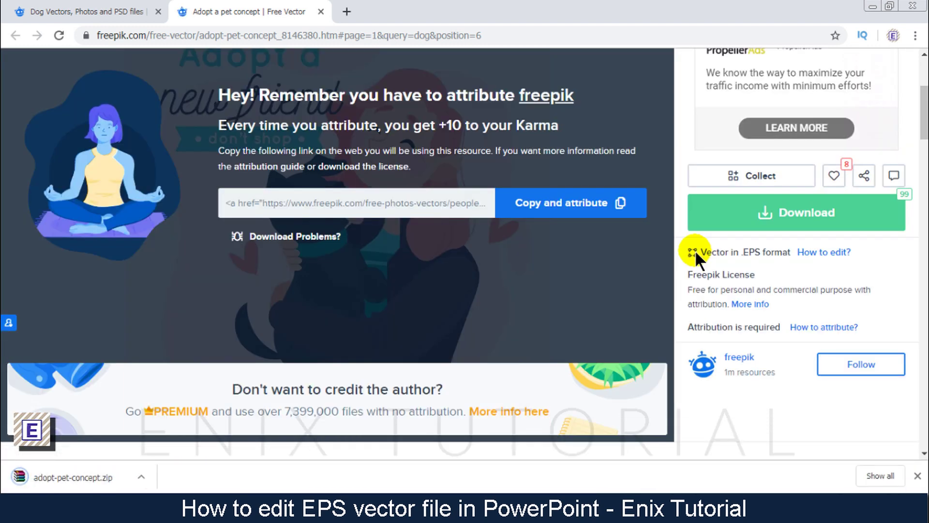
Extract adopt-pet-concept.zip from the Downloads folder into its own adopt-pet-concept folder
left_click(139, 469)
left_click(169, 433)
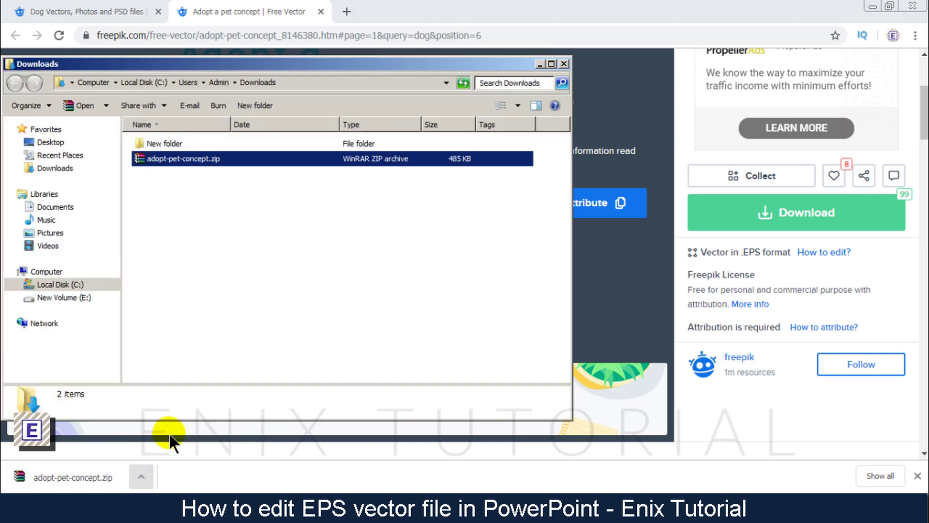
right_click(176, 101)
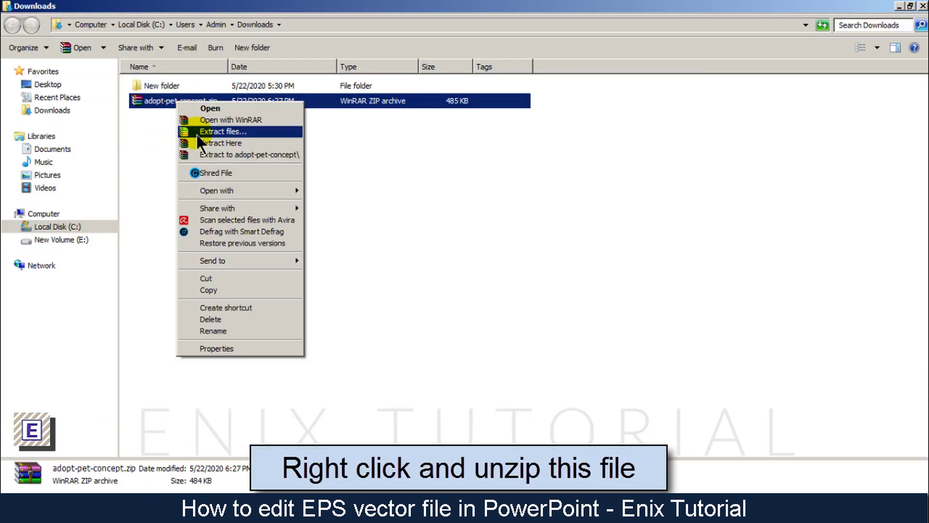
left_click(210, 152)
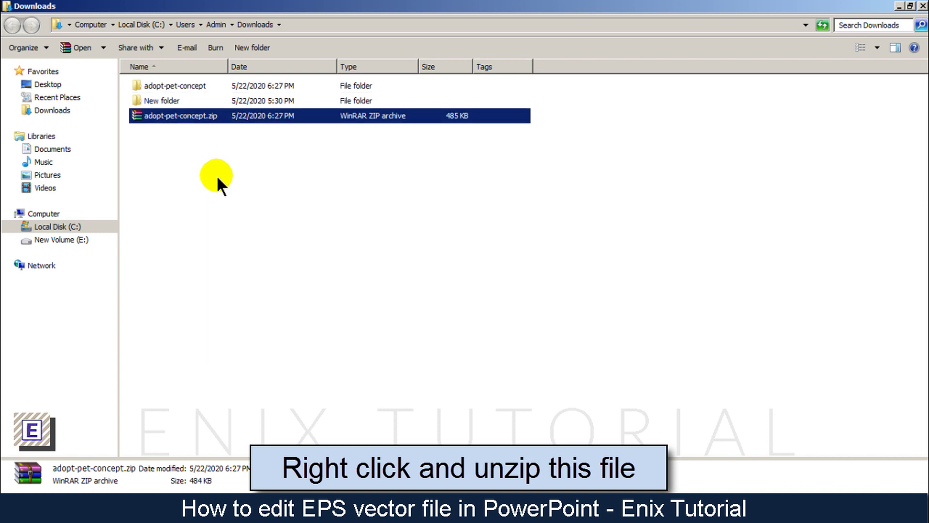
Check that the adopt-pet-concept folder holds 3848538.eps, then return to Chrome
double_click(177, 85)
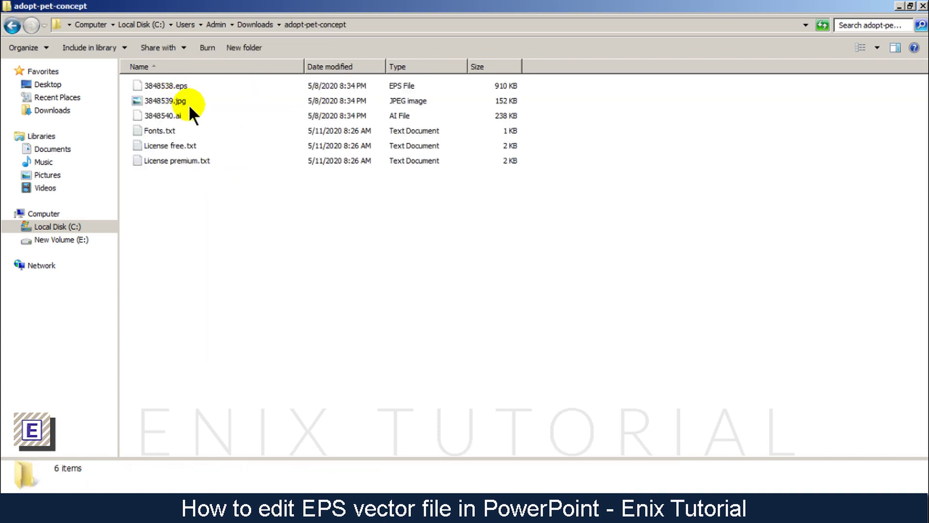
left_click(181, 87)
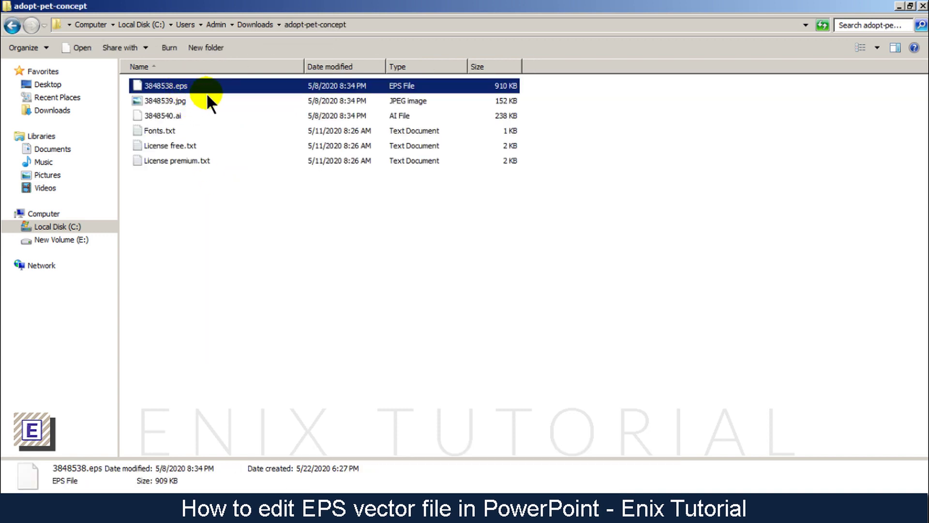
left_click(281, 327)
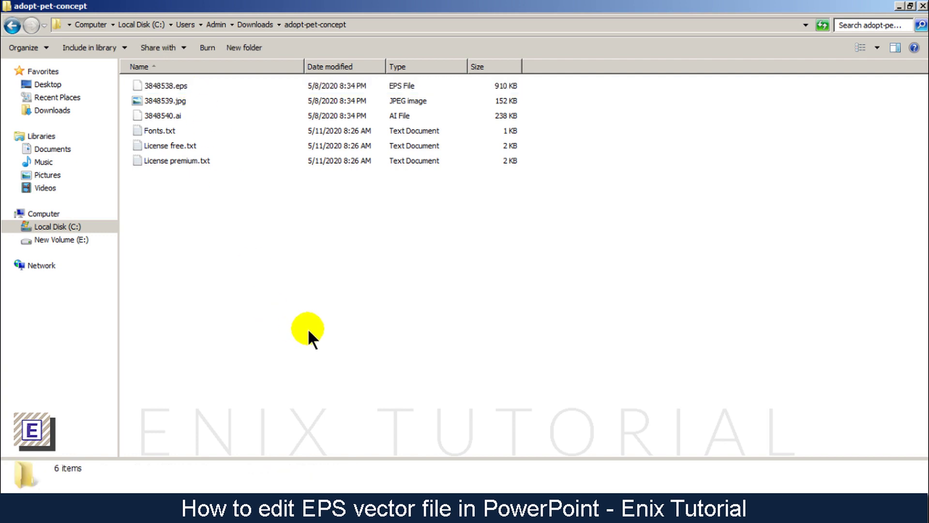
left_click(597, 504)
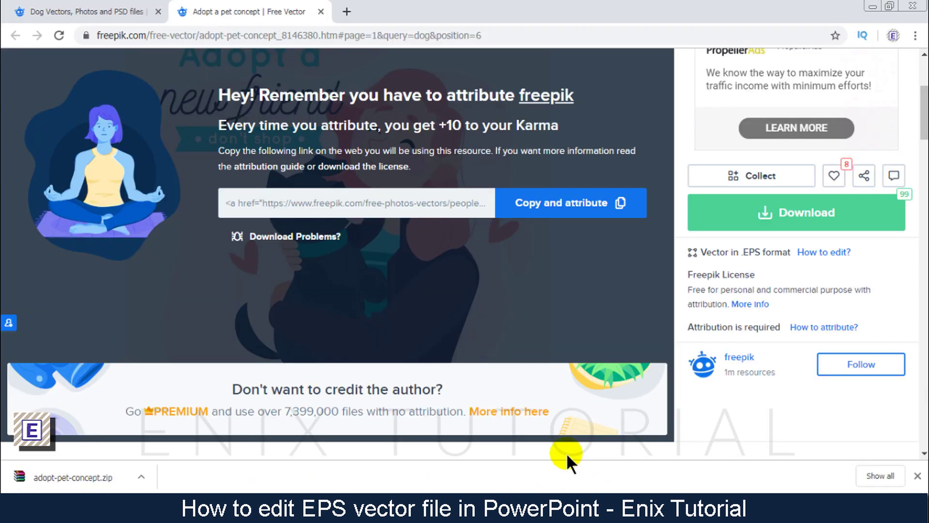
Go to cloudconvert.com and upload 3848538.eps from the adopt-pet-concept folder
left_click(350, 10)
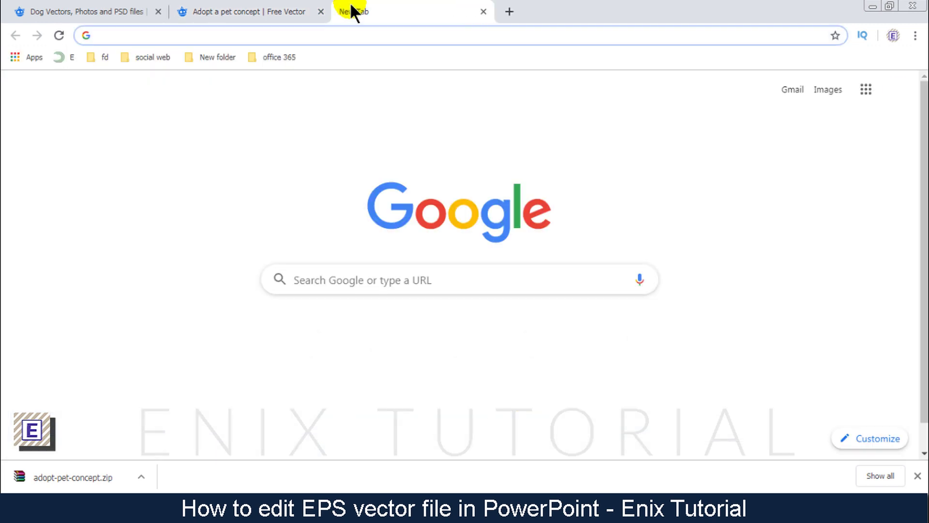
type("cloud")
key("Return")
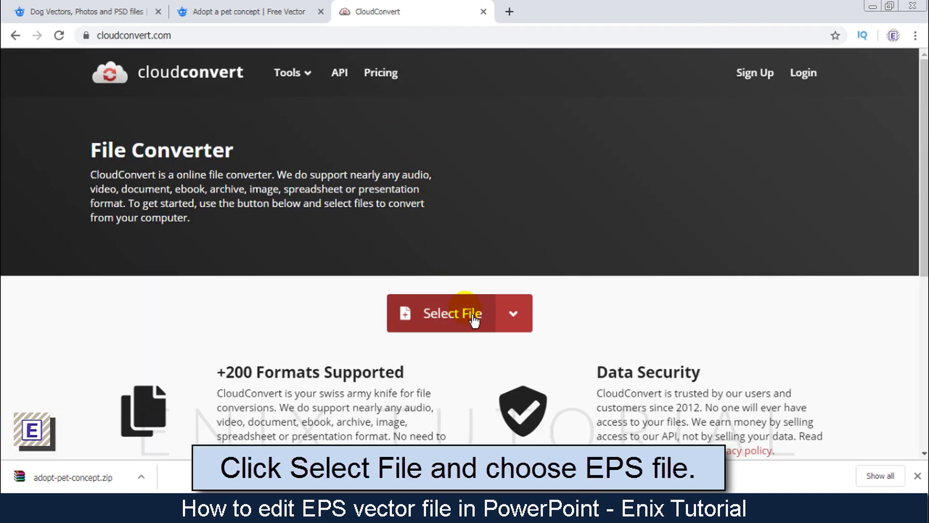
left_click(473, 314)
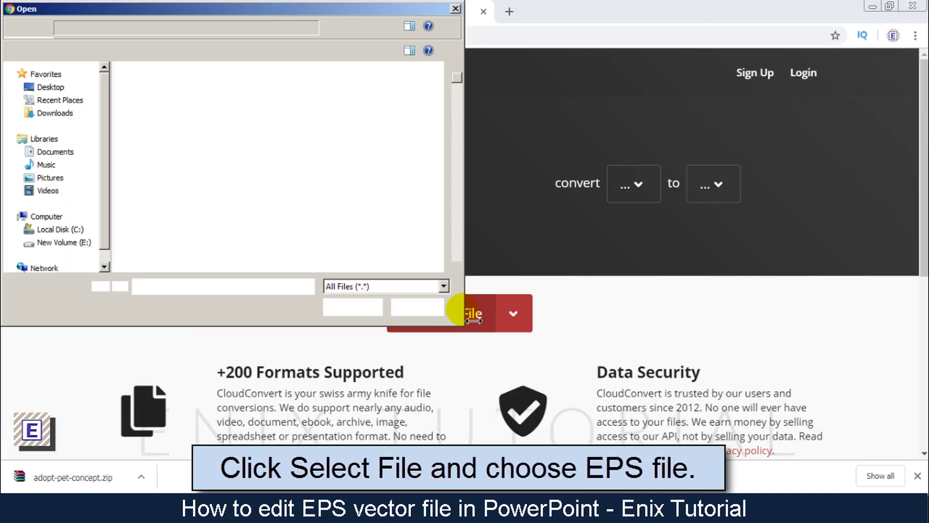
left_click(72, 116)
double_click(166, 89)
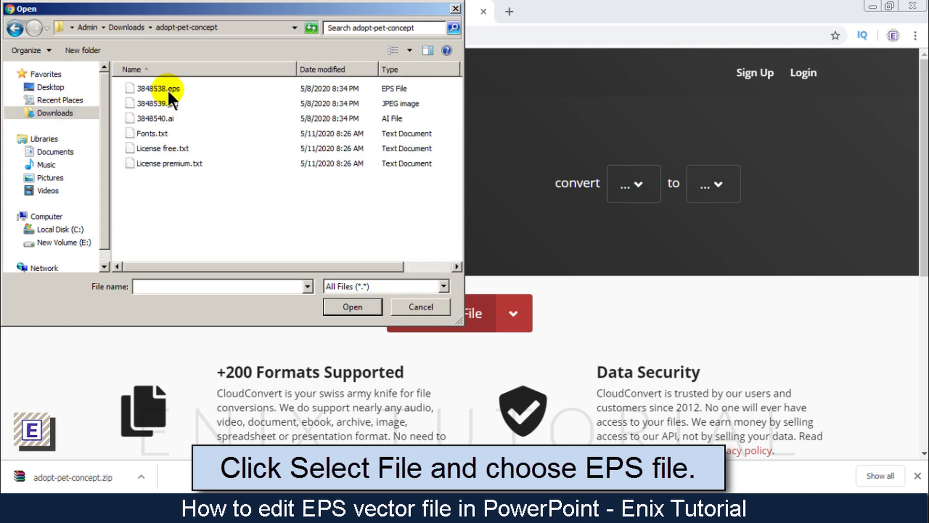
double_click(174, 89)
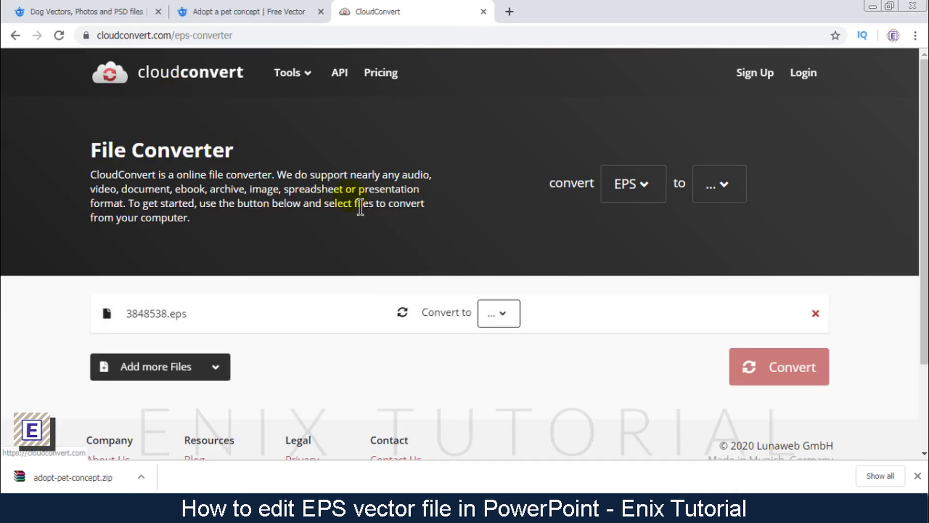
Convert the EPS file to EMF and download the result
left_click(517, 302)
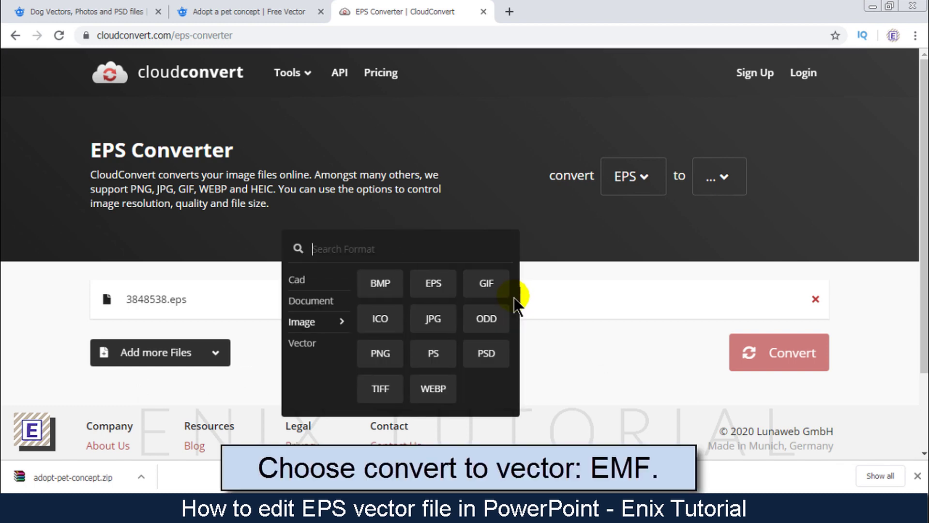
left_click(312, 347)
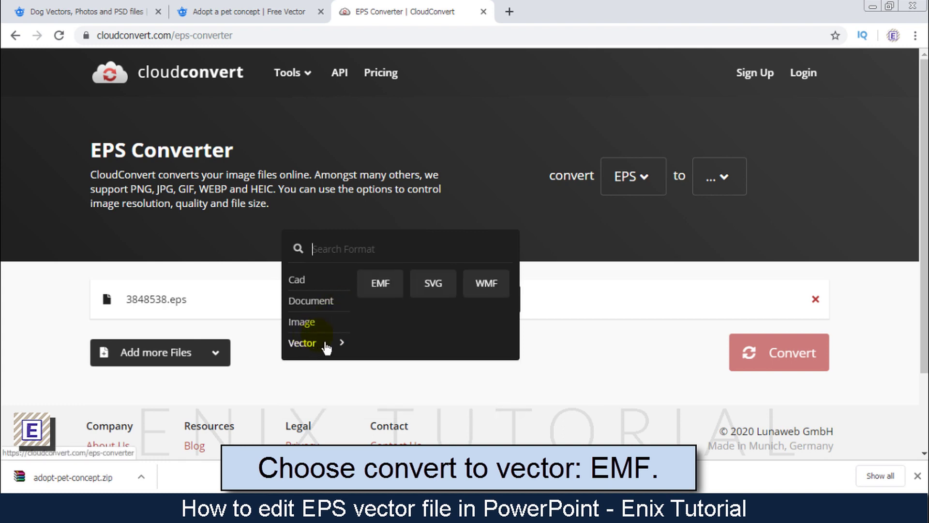
left_click(388, 288)
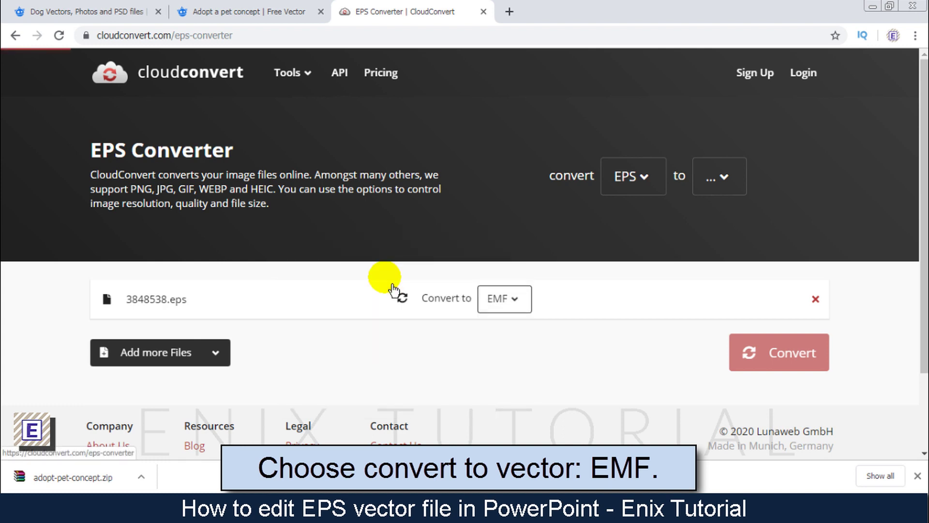
left_click(768, 355)
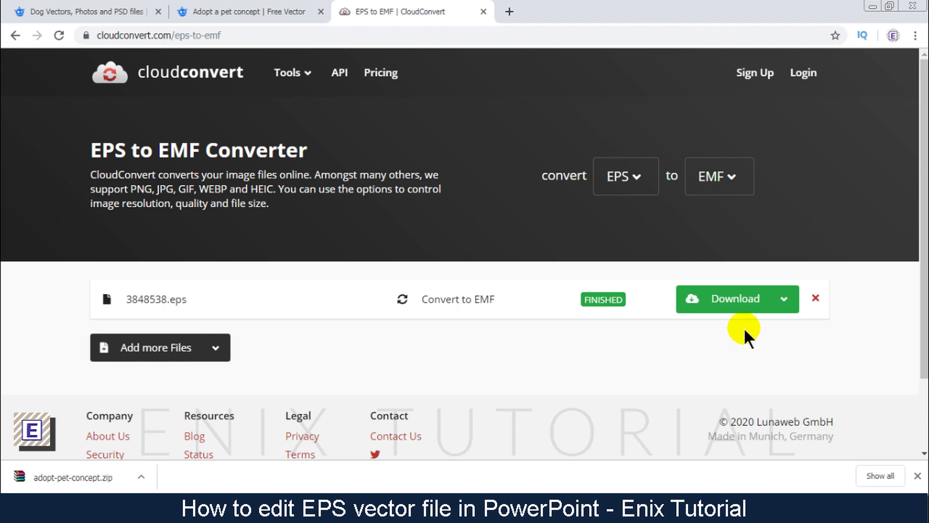
left_click(747, 310)
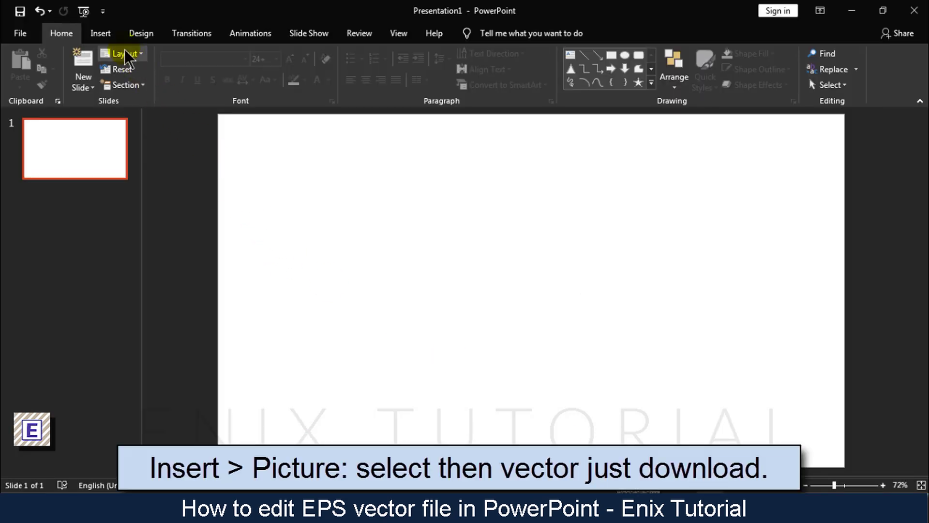
Insert 3848538.emf from Downloads and resize it to 5.96 inches square
left_click(111, 34)
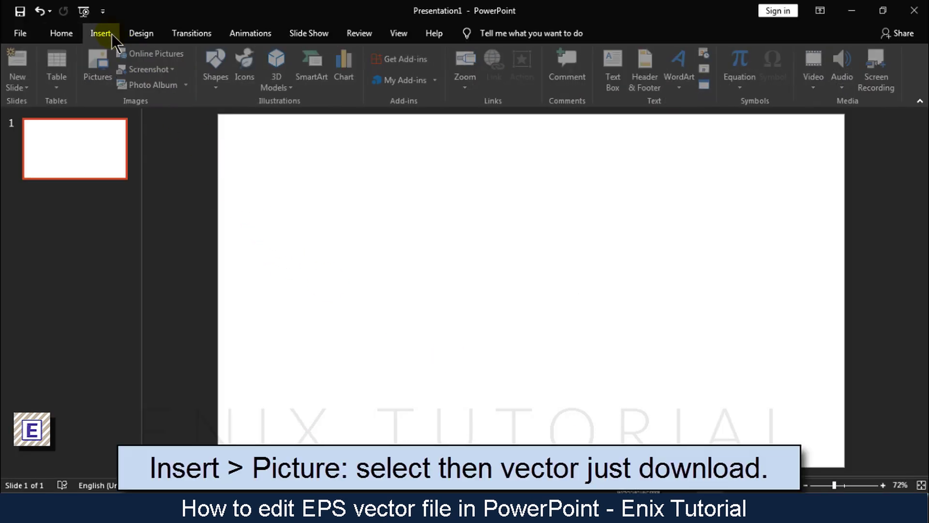
left_click(102, 65)
left_click(70, 142)
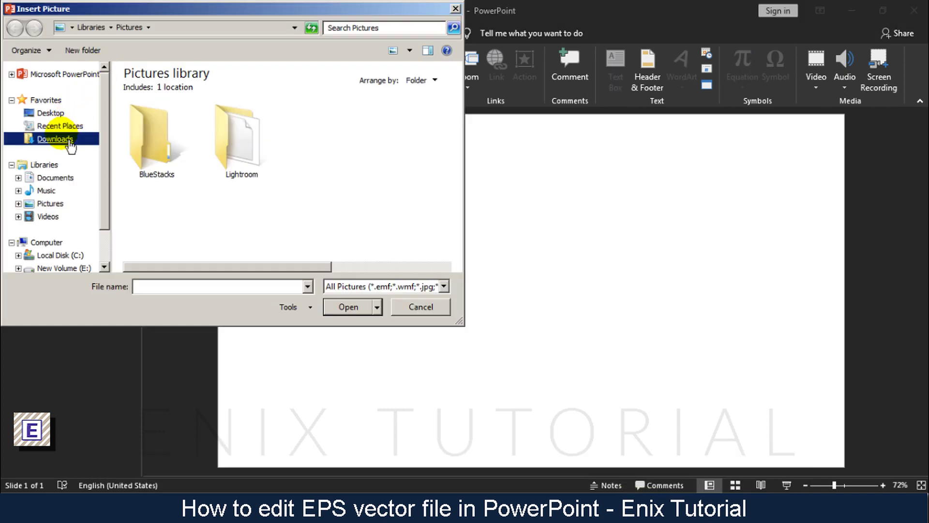
left_click(154, 118)
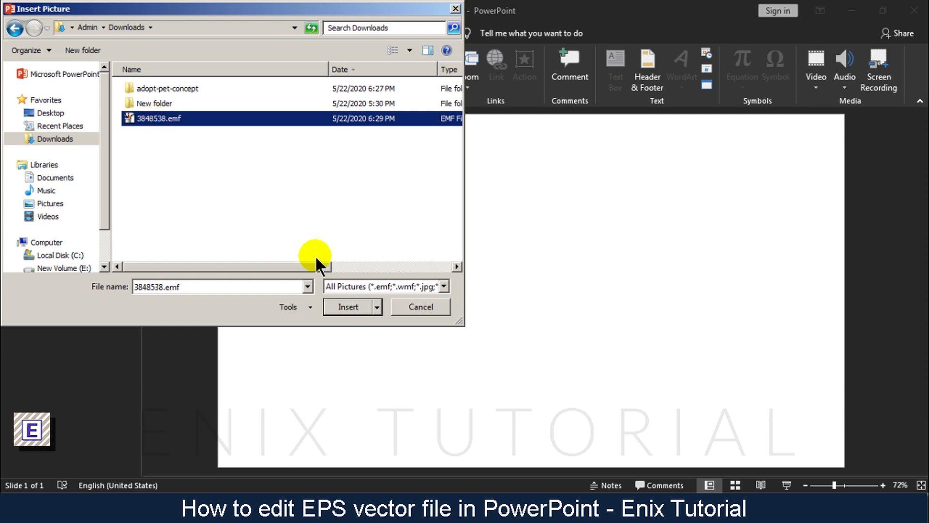
left_click(349, 306)
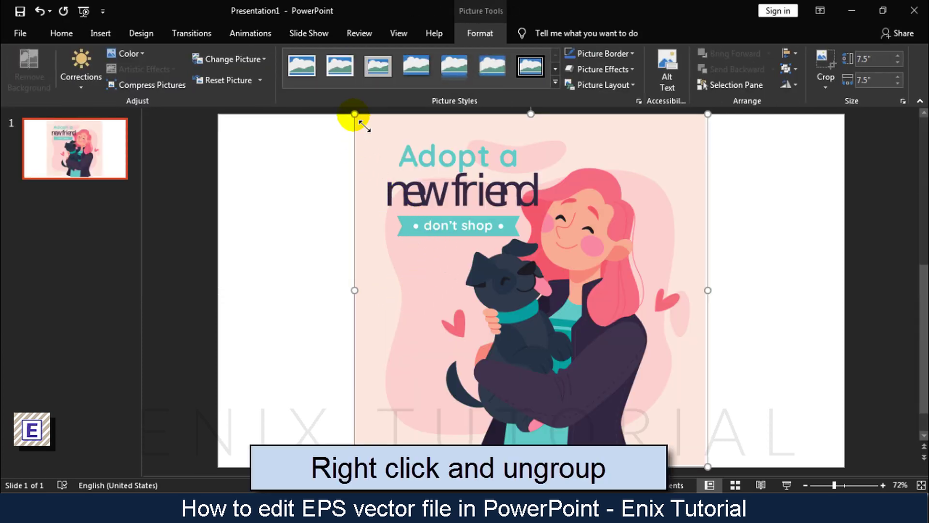
left_click_drag(391, 160, 410, 217)
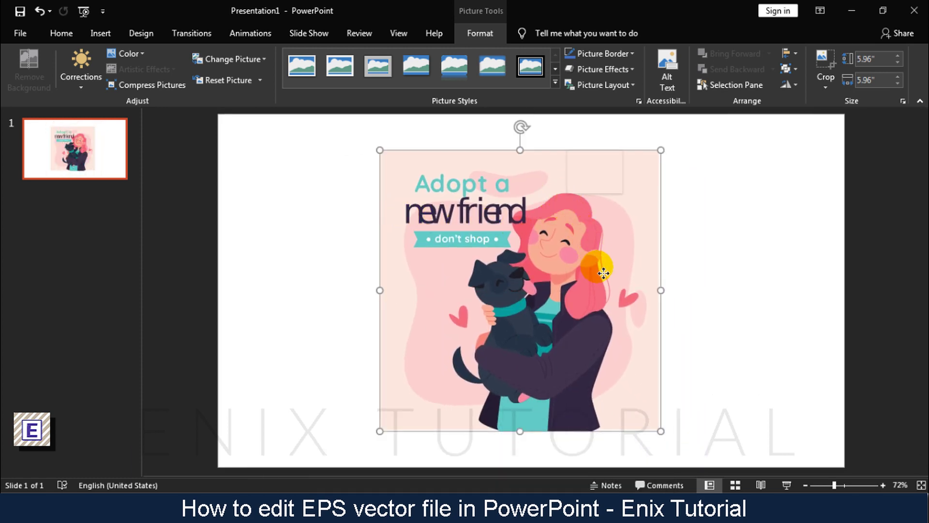
Try ungrouping the EMF picture into shapes, accepting the drawing conversion; it stays one picture
right_click(598, 266)
mouse_move(602, 317)
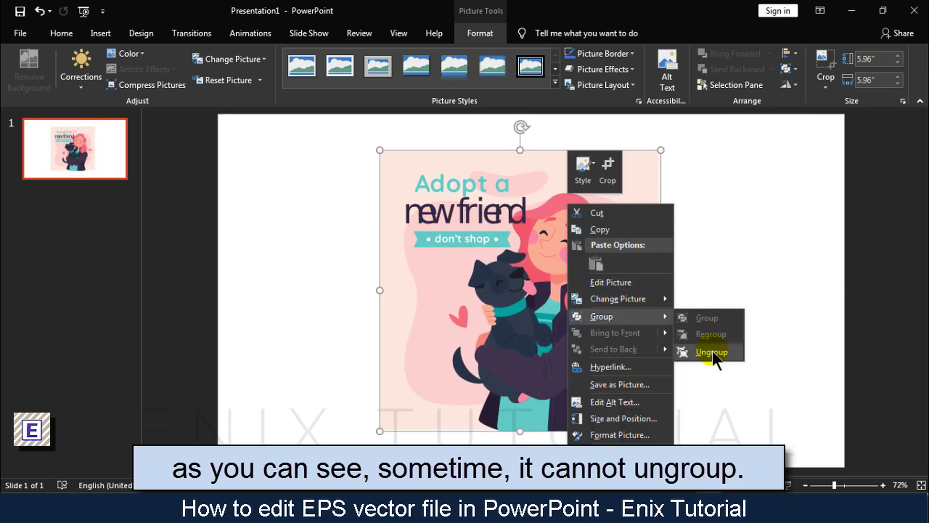
left_click(710, 351)
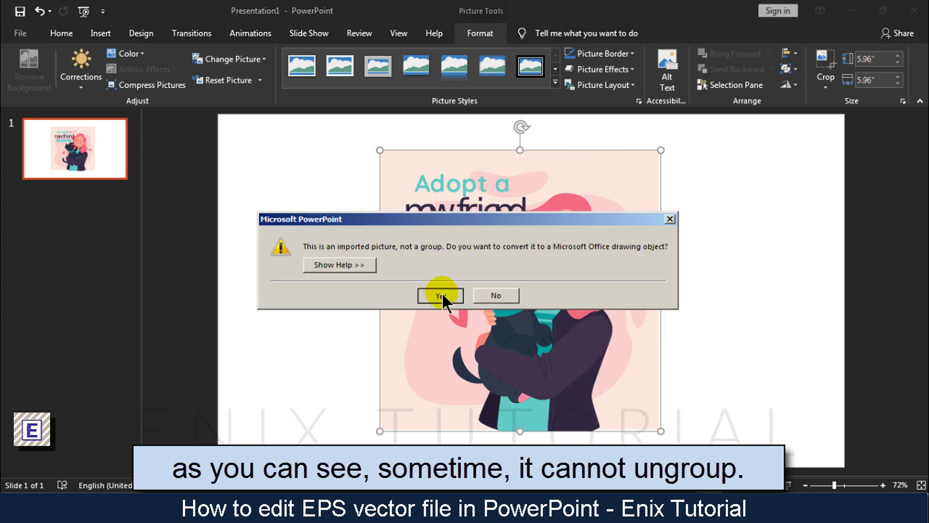
left_click(442, 294)
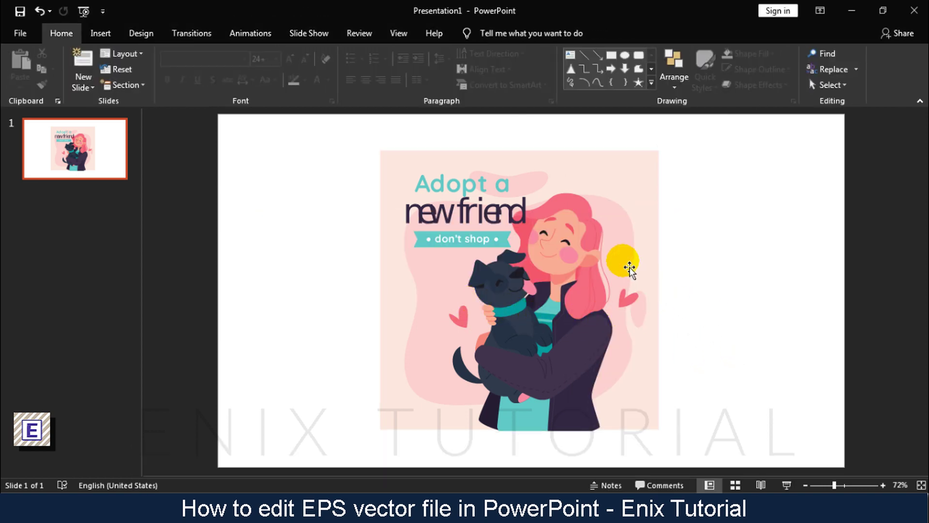
right_click(597, 185)
mouse_move(630, 298)
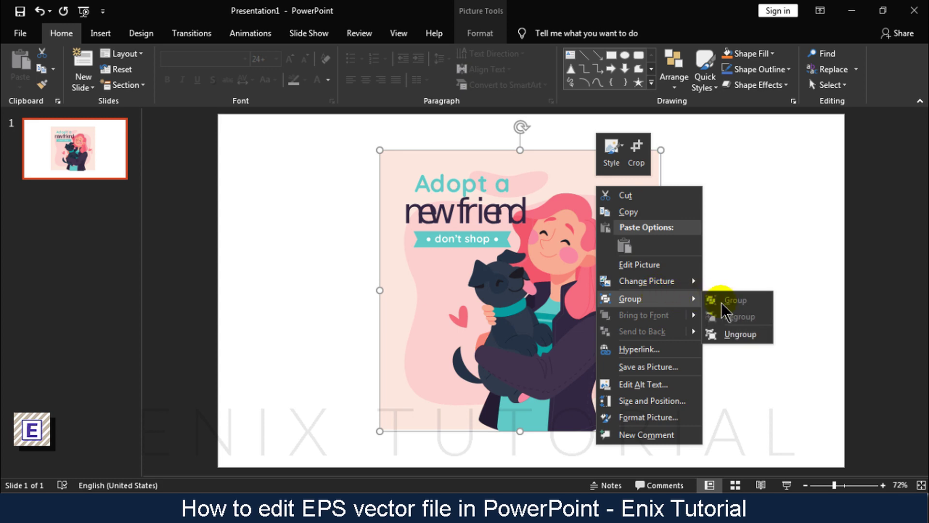
left_click(726, 334)
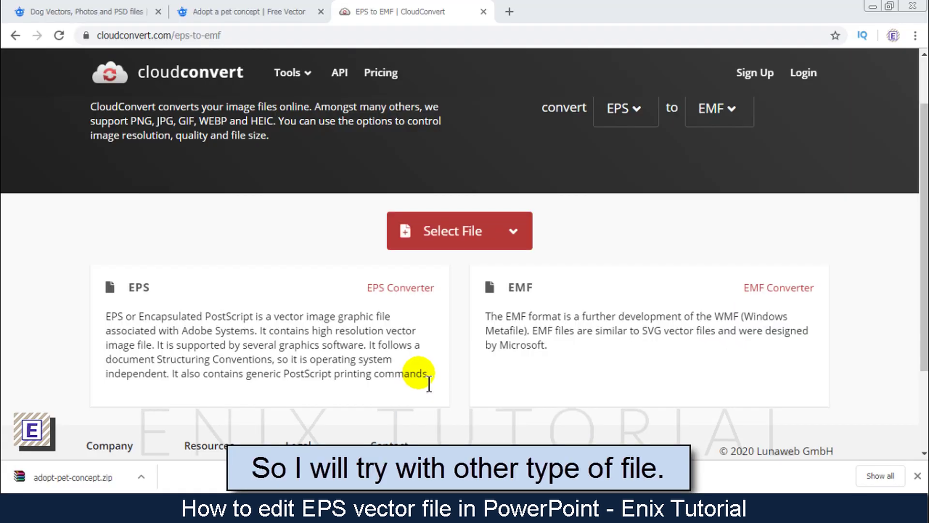
Upload 3848538.eps again, convert it to SVG and download 3848538.svg
left_click(460, 234)
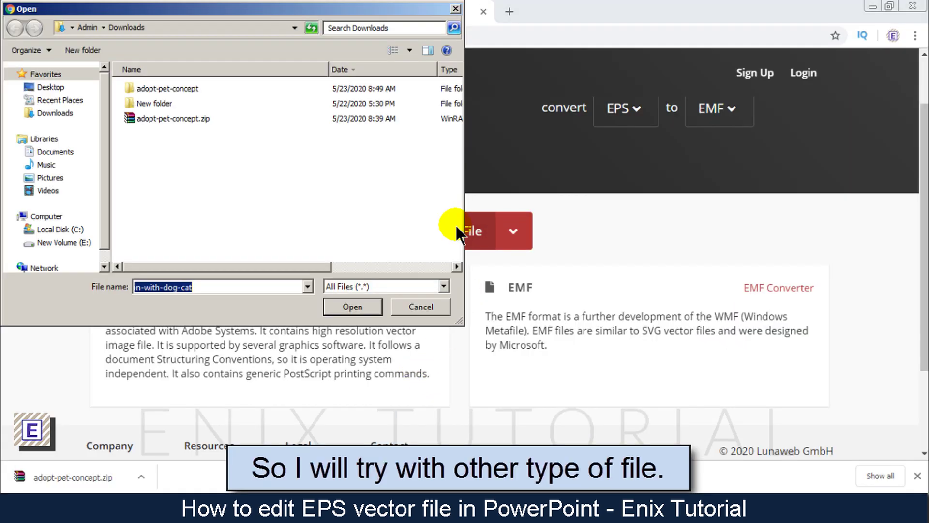
double_click(166, 88)
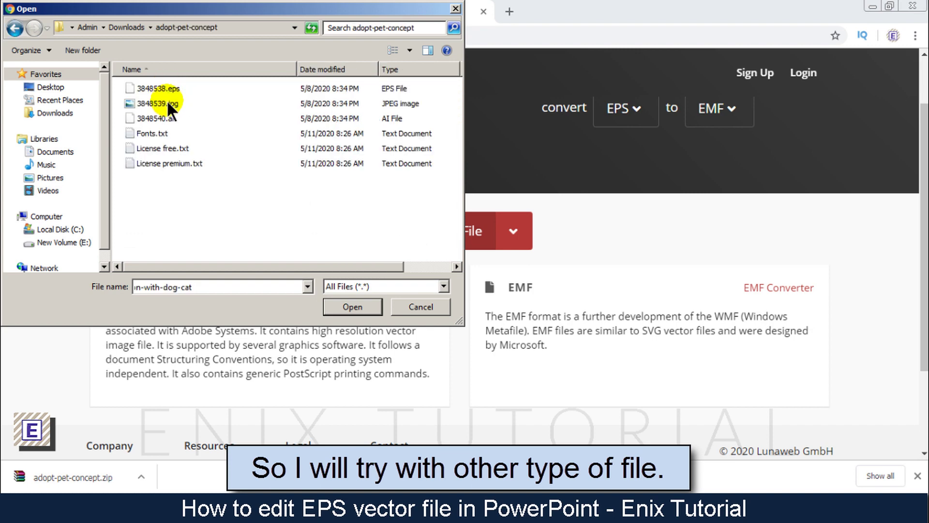
double_click(171, 87)
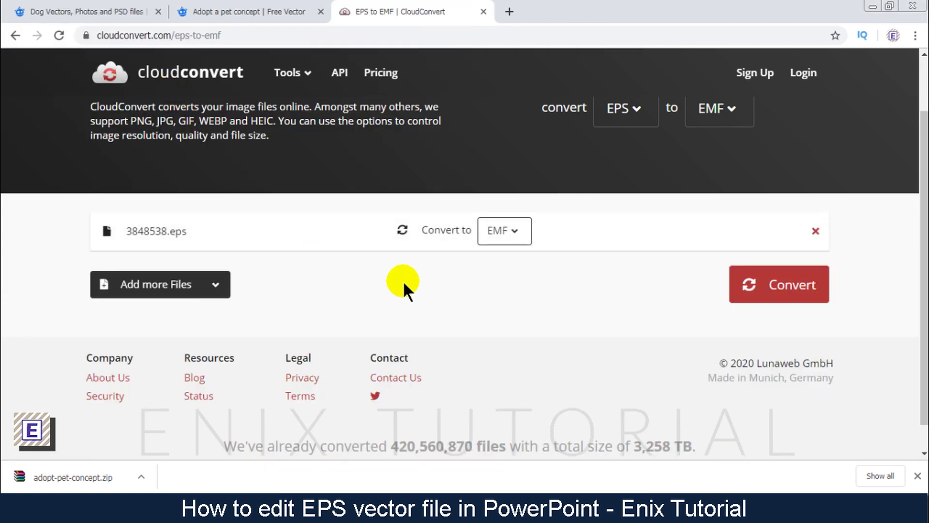
left_click(518, 248)
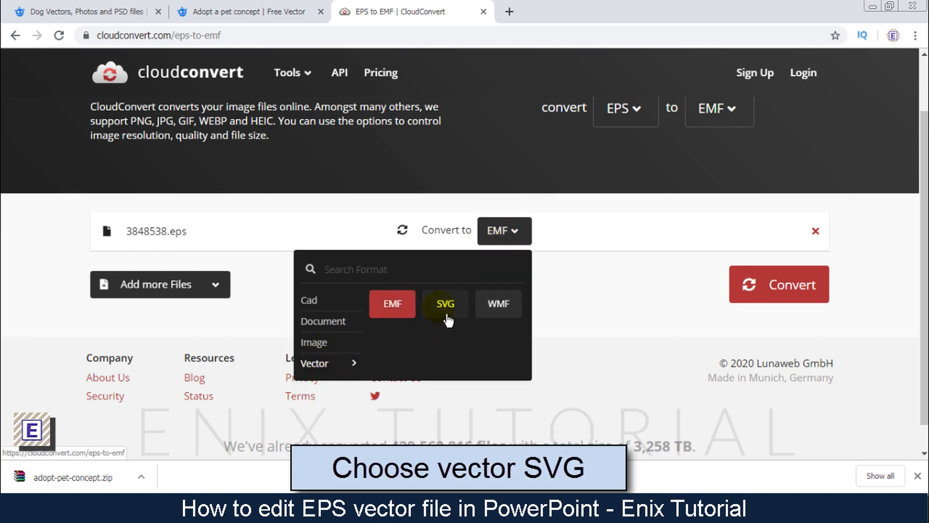
left_click(446, 305)
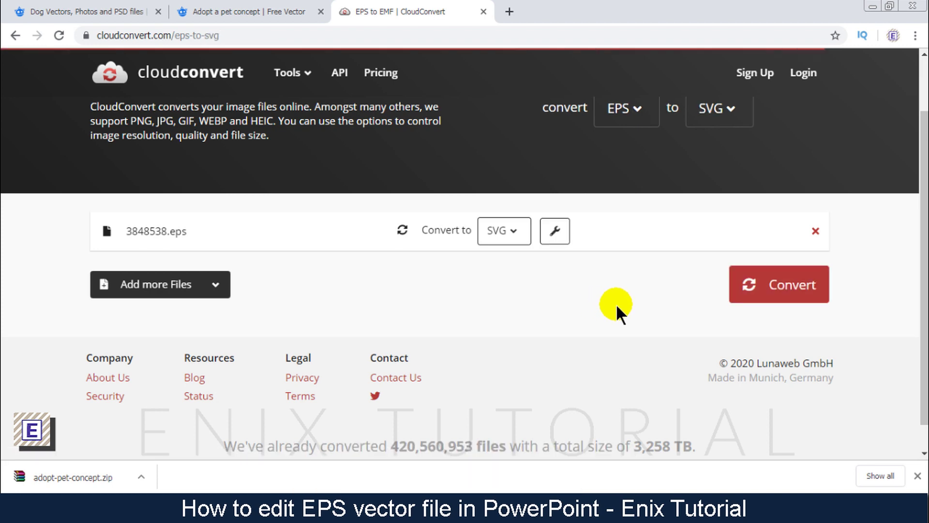
left_click(788, 301)
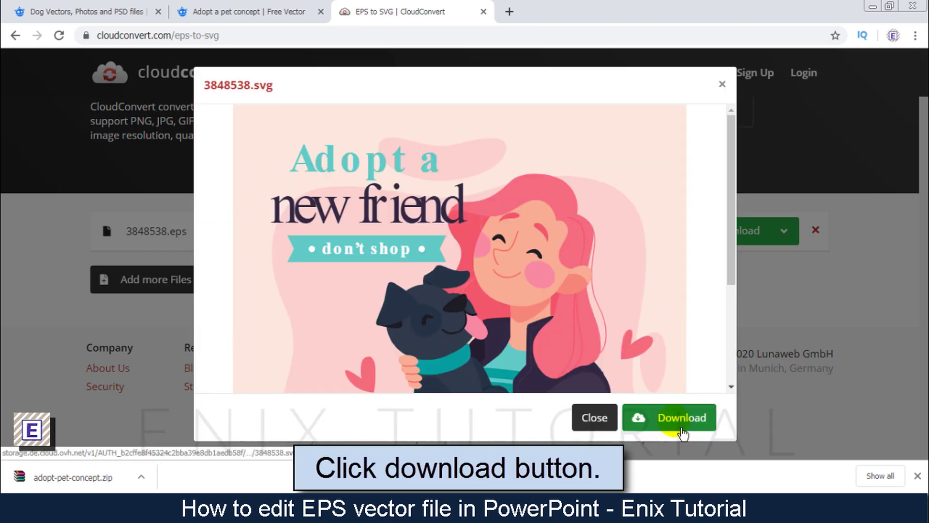
left_click(684, 431)
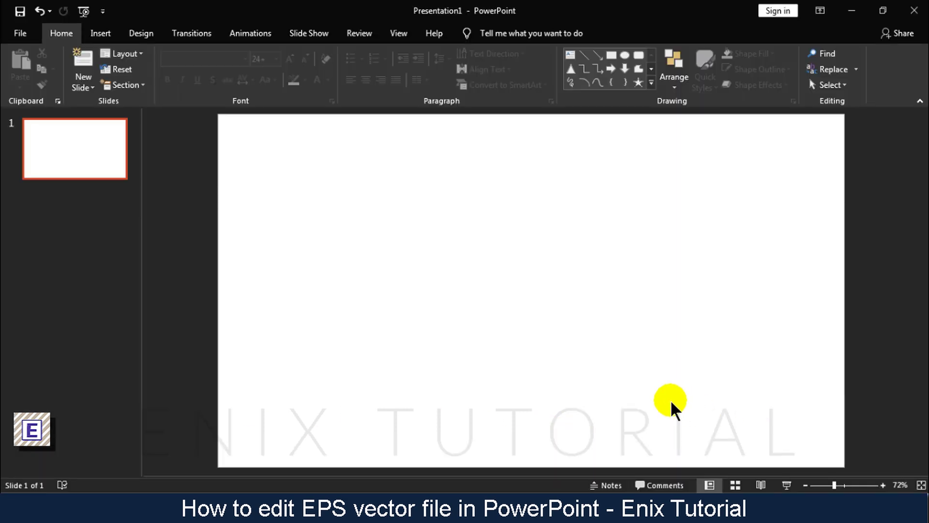
Insert 3848538.svg from the Downloads folder onto the blank slide
left_click(100, 34)
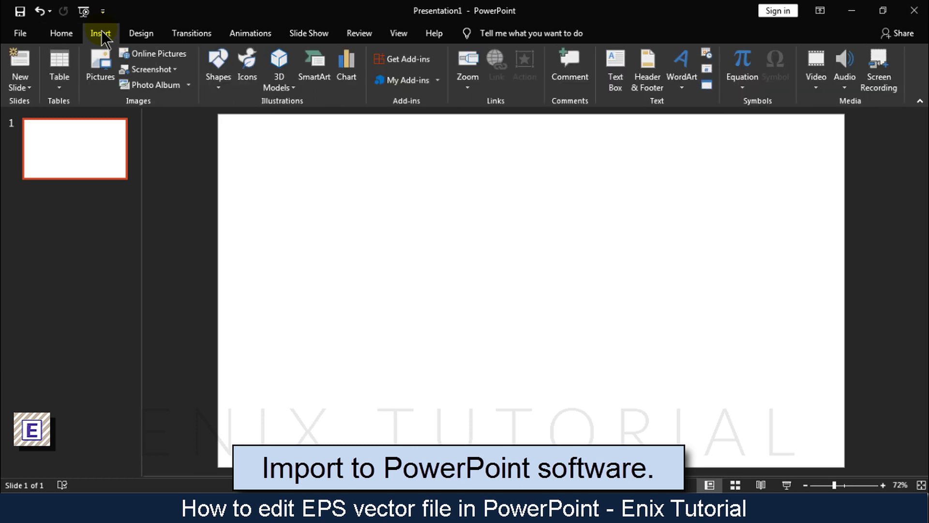
left_click(102, 65)
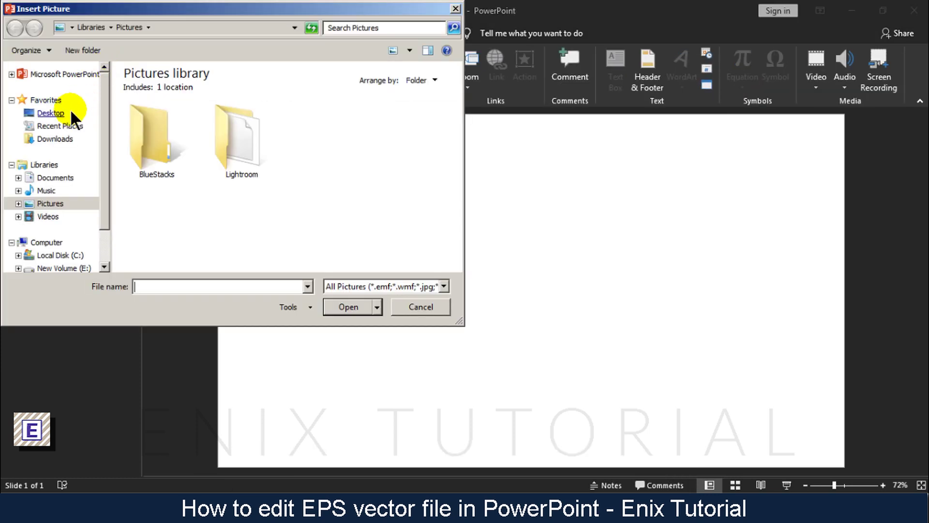
left_click(62, 140)
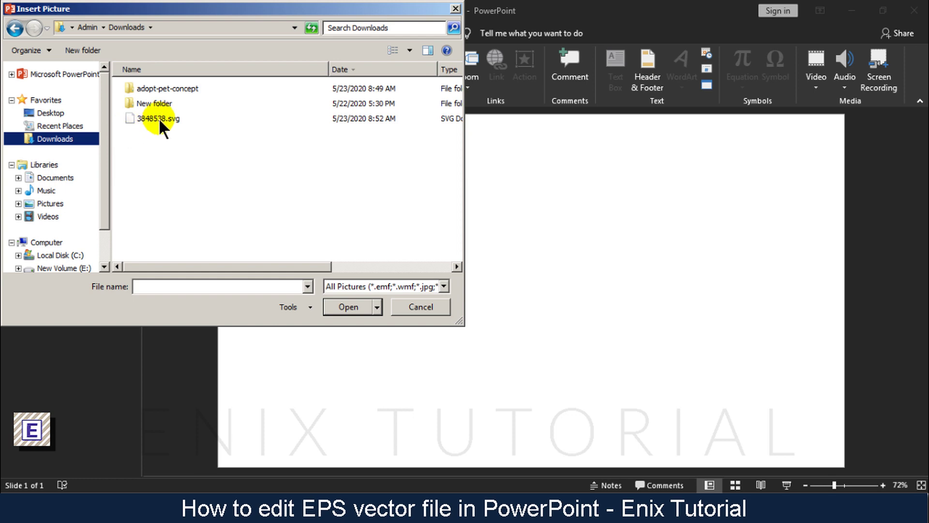
double_click(159, 118)
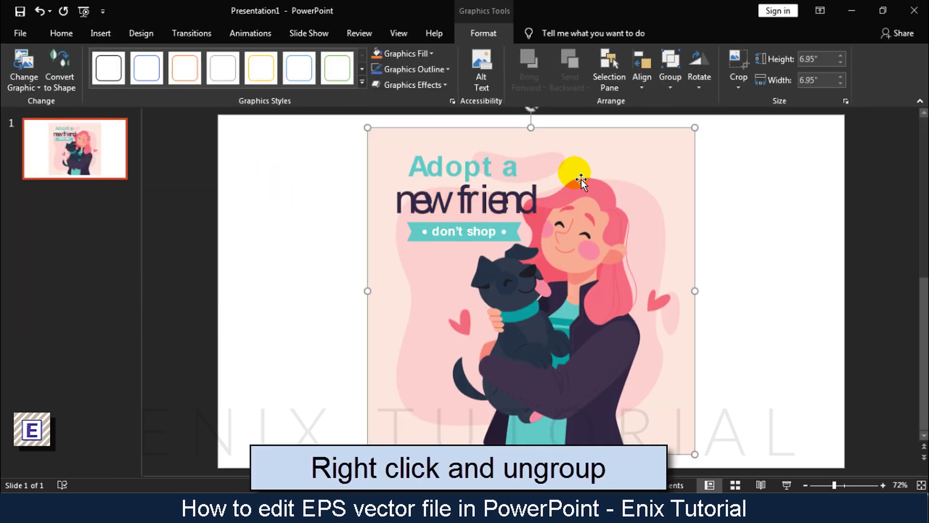
right_click(577, 174)
mouse_move(612, 286)
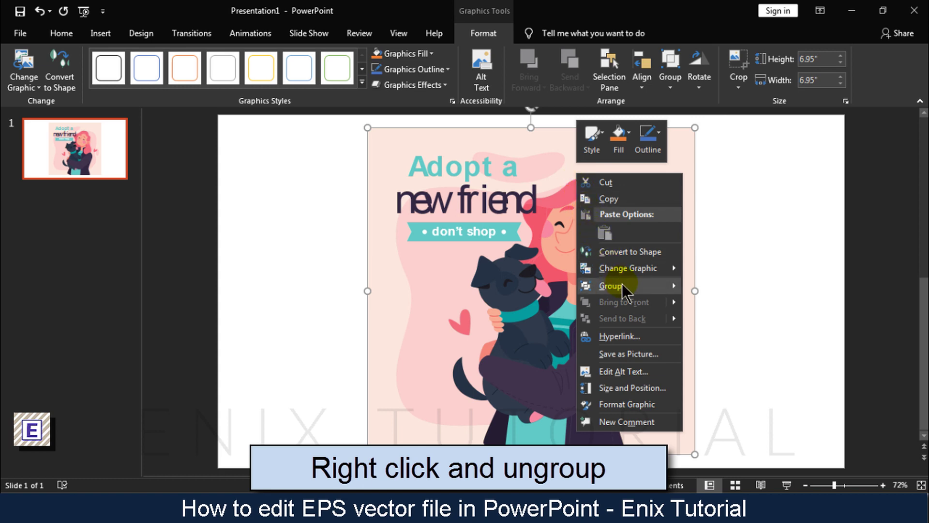
Ungroup the SVG twice, converting it to a drawing, so it splits into individual shapes
left_click(721, 321)
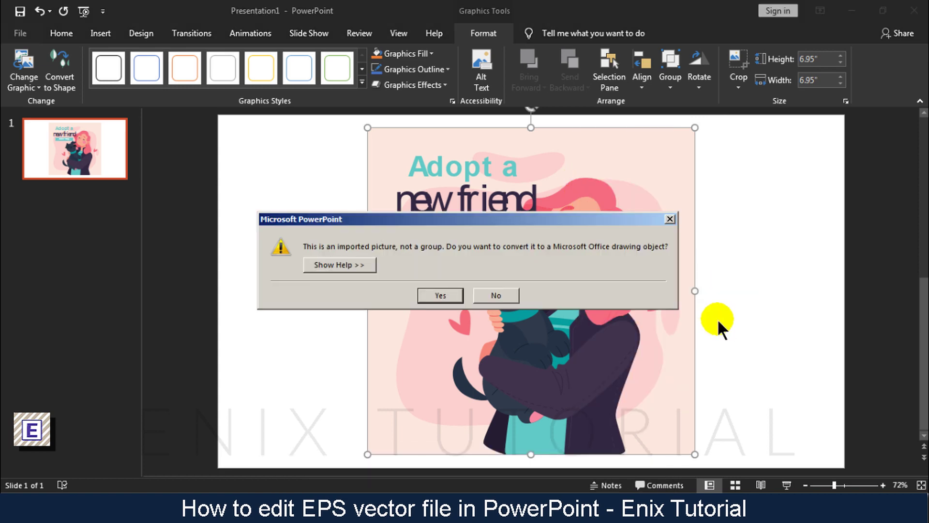
left_click(438, 296)
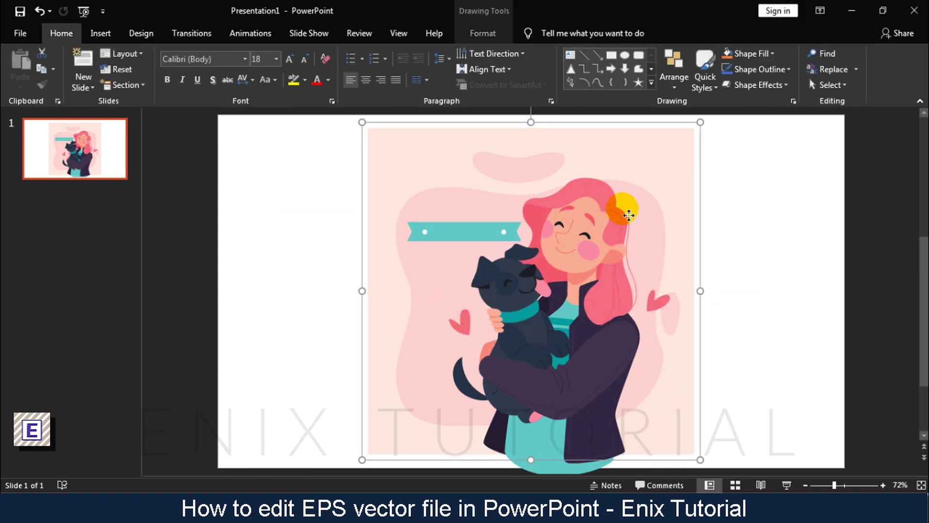
right_click(624, 212)
mouse_move(658, 287)
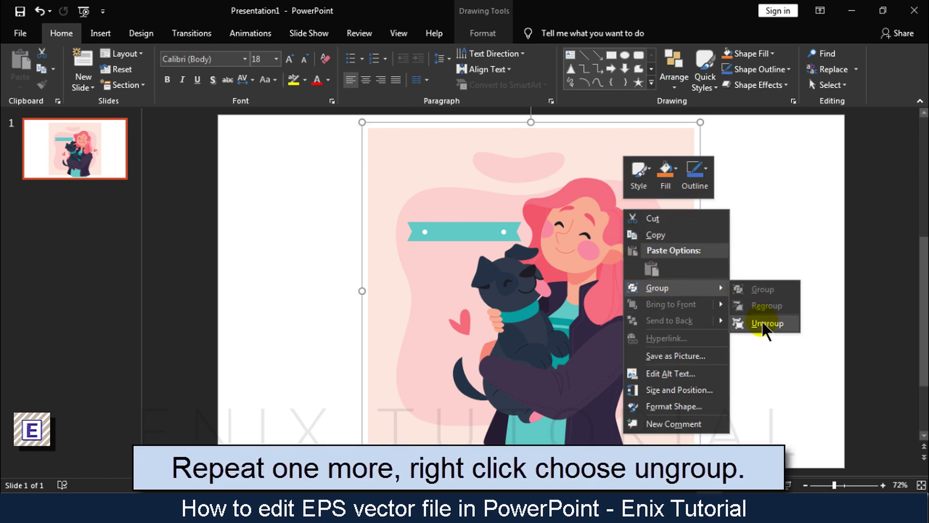
left_click(763, 324)
Delete the peach background rectangle and the large pink blob
left_click(736, 308)
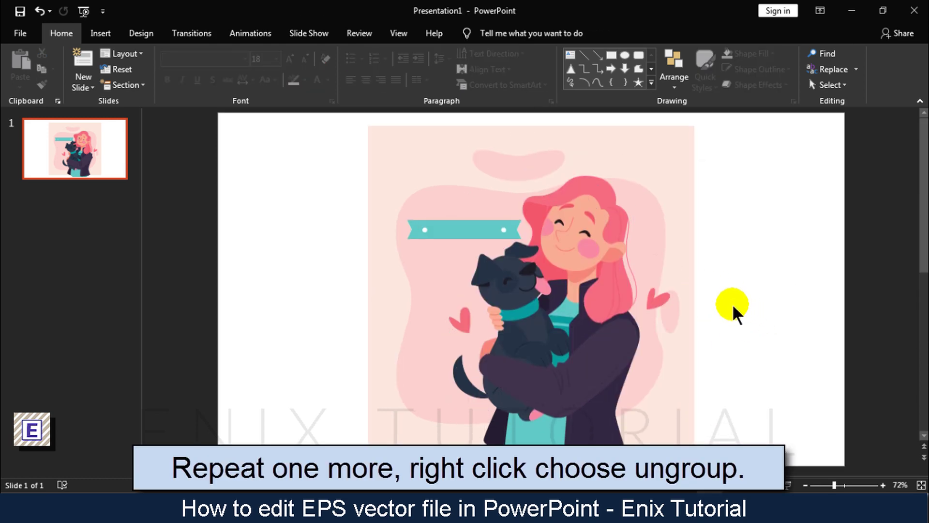
left_click(684, 246)
left_click_drag(684, 196, 349, 237)
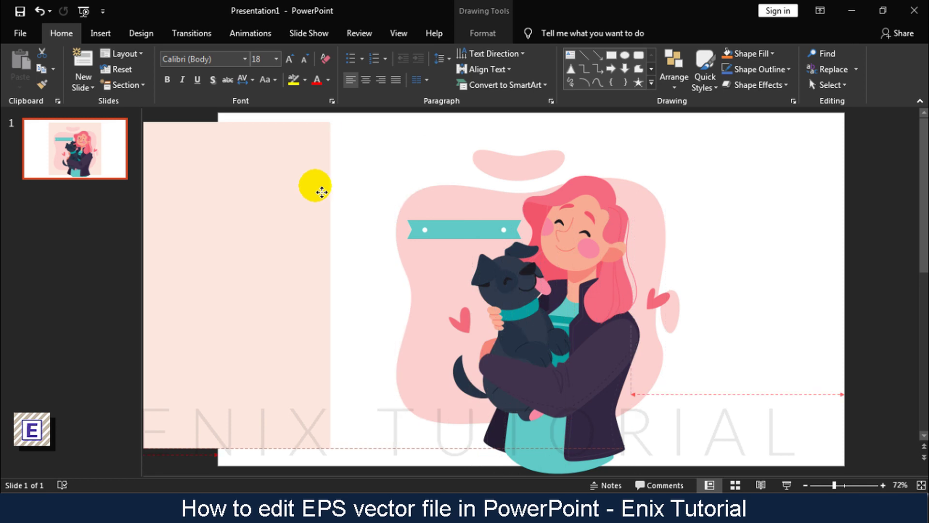
key("Delete")
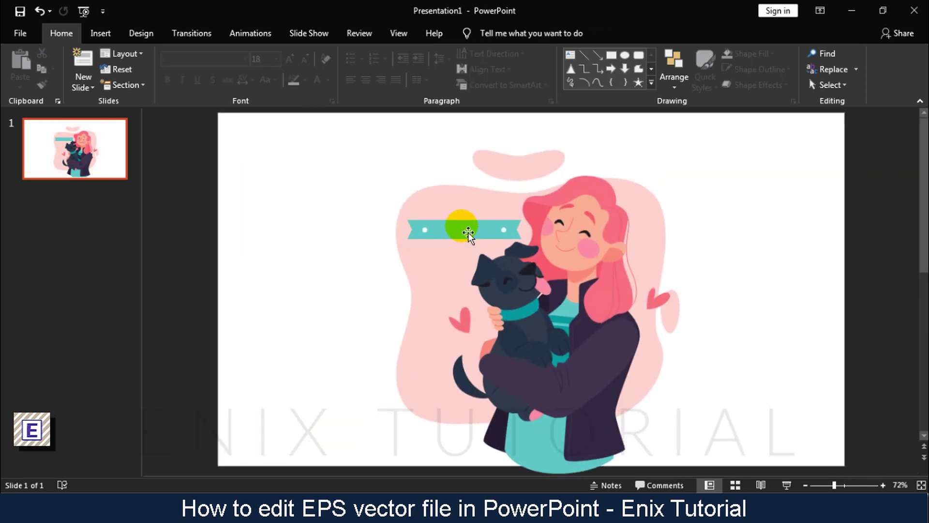
left_click(460, 213)
mouse_move(473, 203)
left_mouse_down()
mouse_move(203, 201)
mouse_move(297, 235)
left_mouse_up()
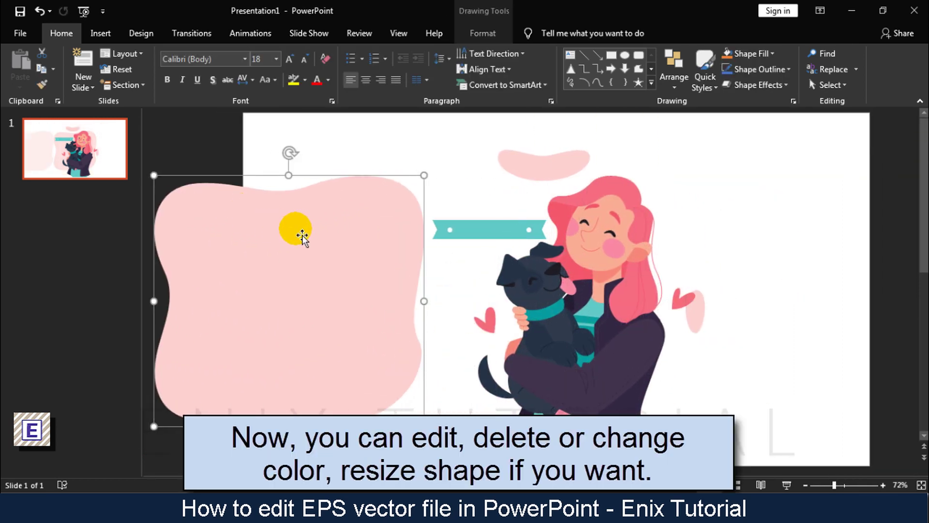
key("Delete")
Select the dog's head shape to format it
left_click(512, 292)
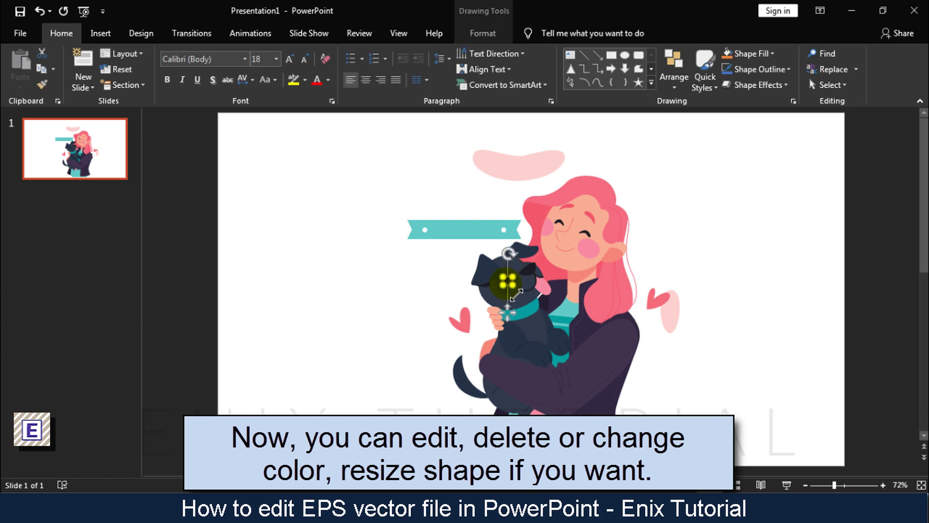
left_click(528, 282)
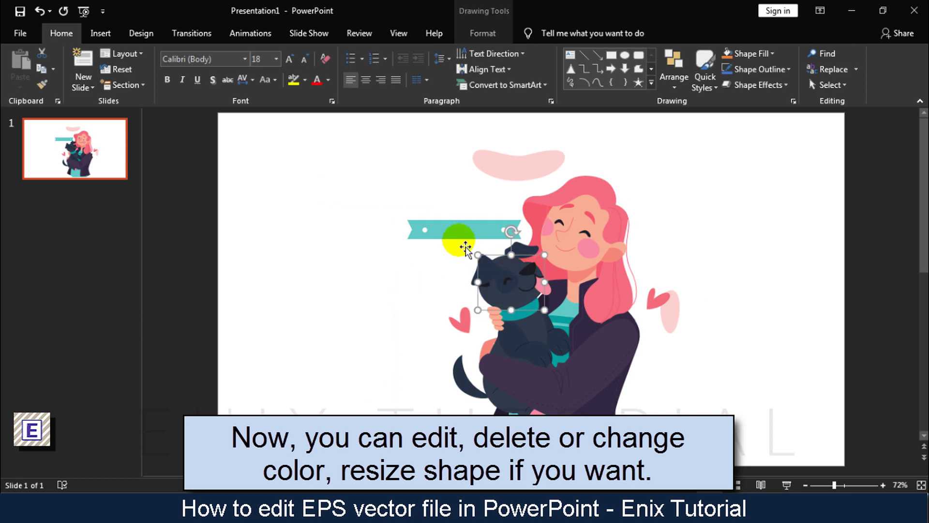
left_click(475, 35)
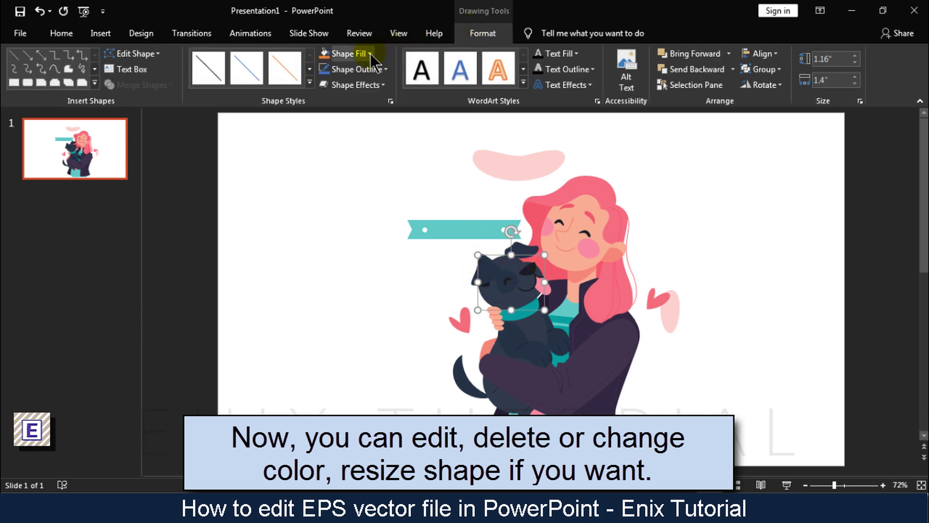
Fill the dog's head and body shapes with light green
left_click(358, 54)
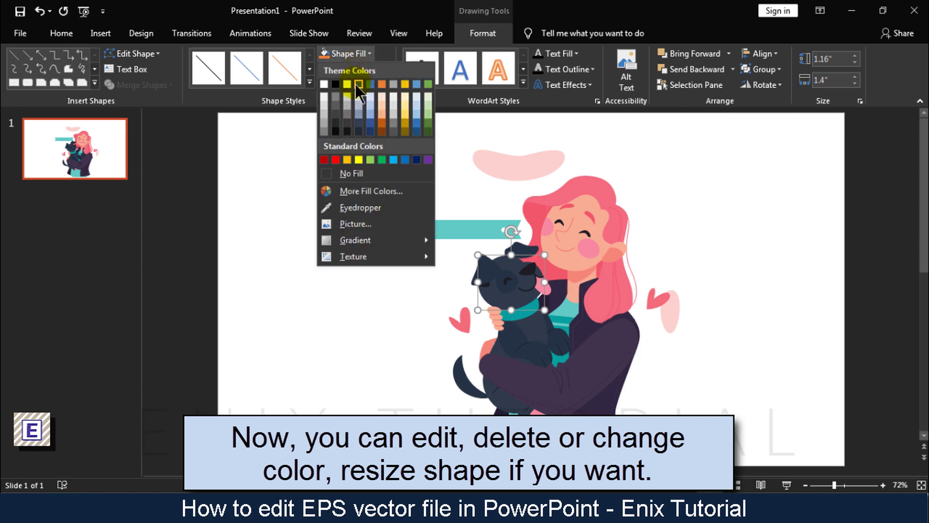
left_click(370, 160)
left_click(529, 344)
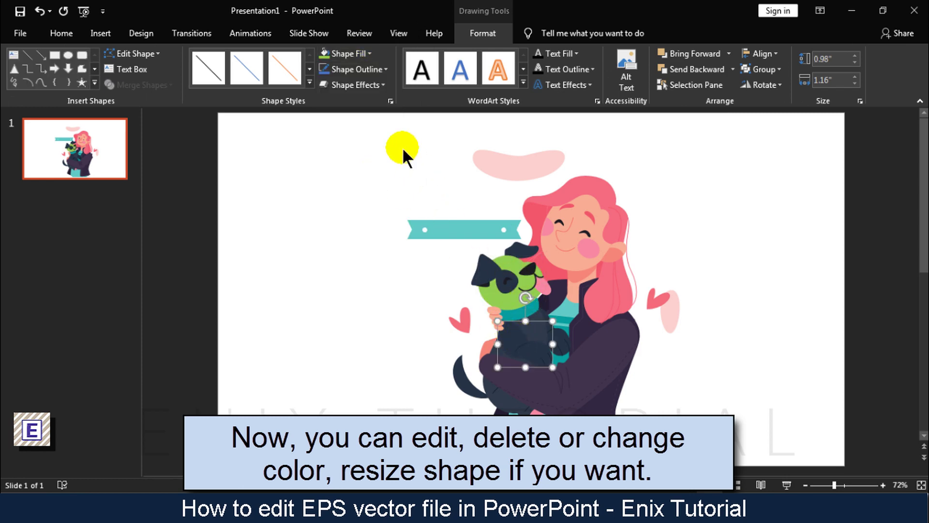
left_click(329, 53)
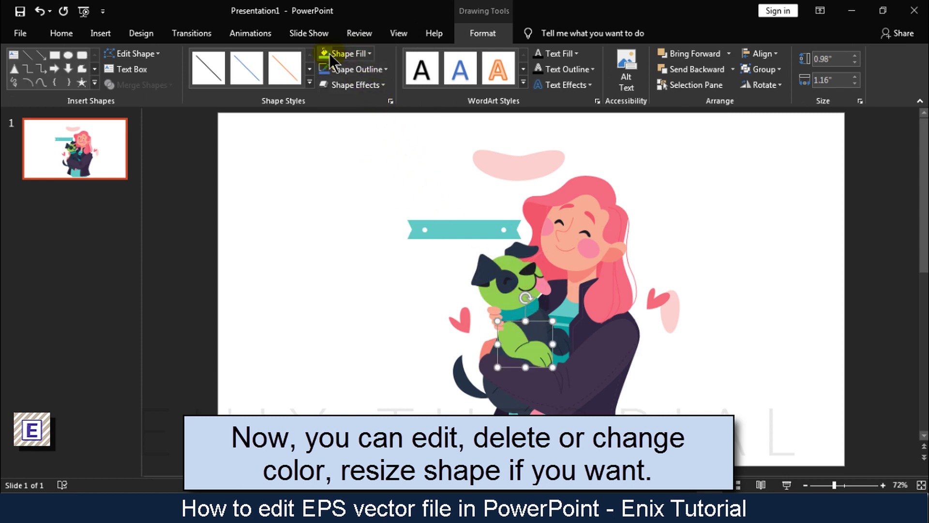
left_click(564, 349)
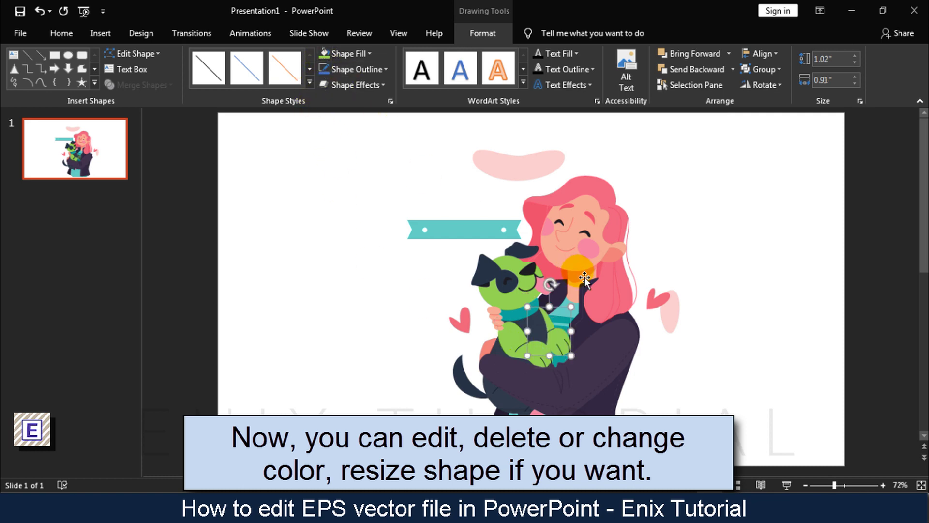
Recolour the girl's pink hair shape blue
left_click(605, 193)
left_click(355, 57)
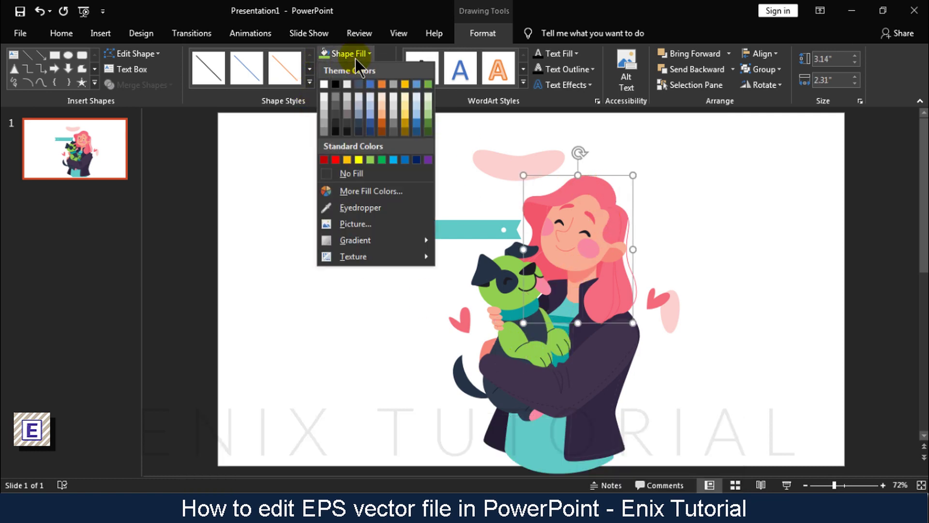
left_click(406, 160)
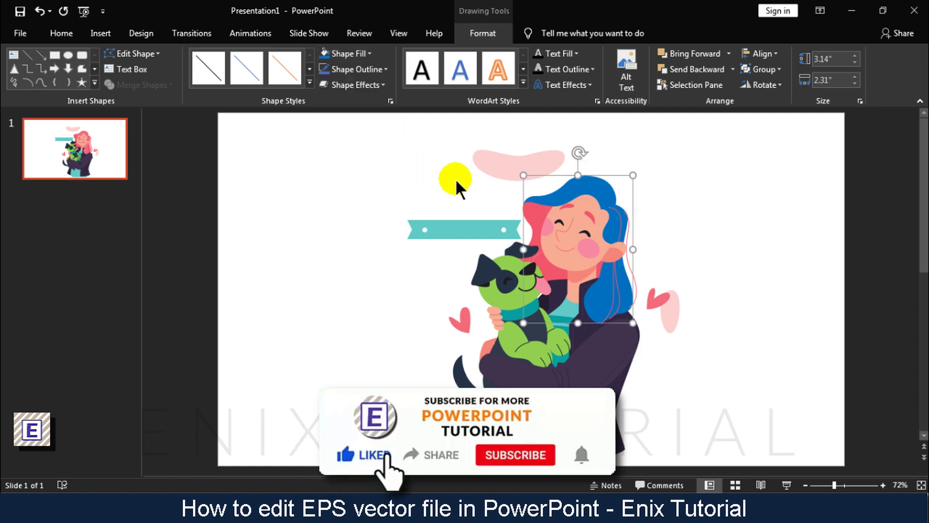
left_click(538, 218)
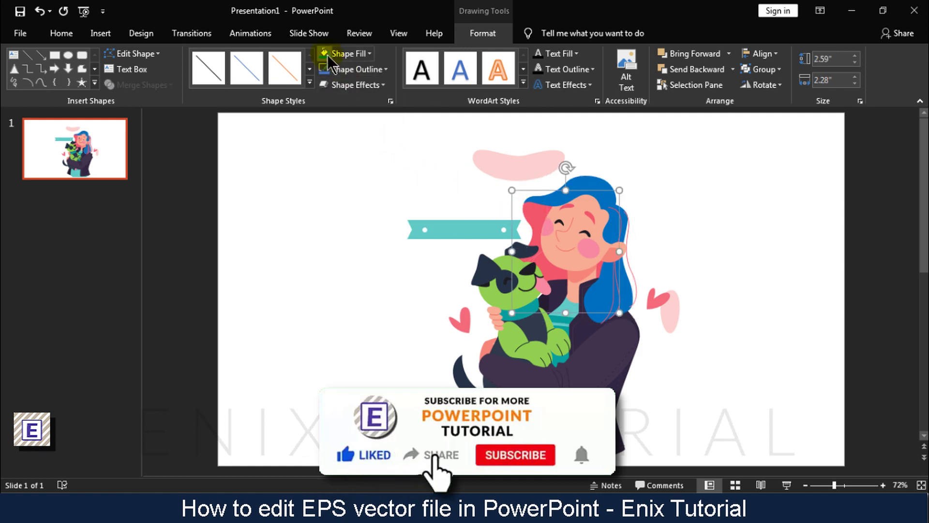
left_click(686, 210)
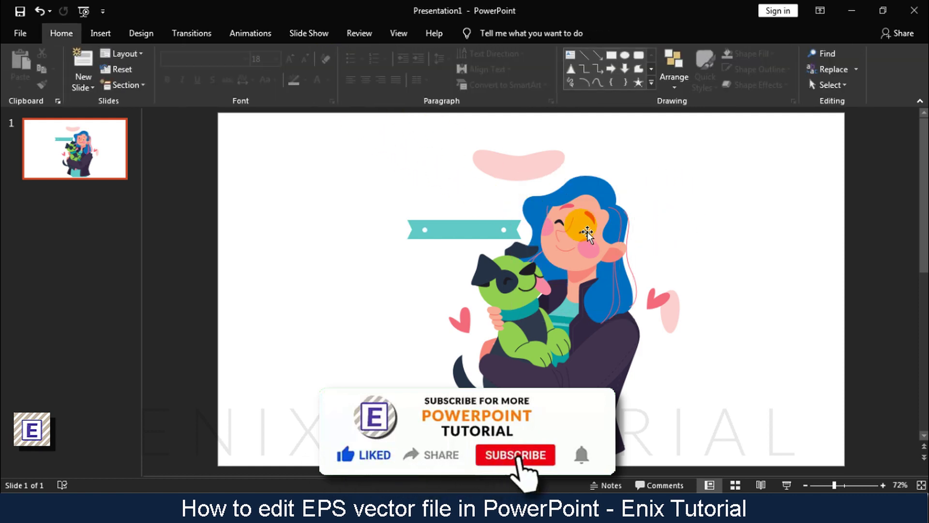
Fill the shape covering the girl's face with bright yellow
left_click(571, 260)
left_click(358, 55)
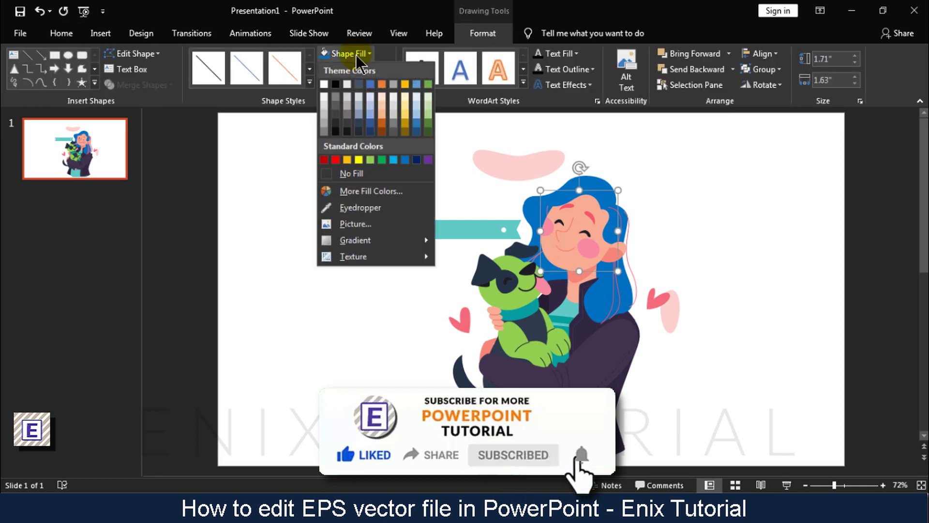
left_click(359, 159)
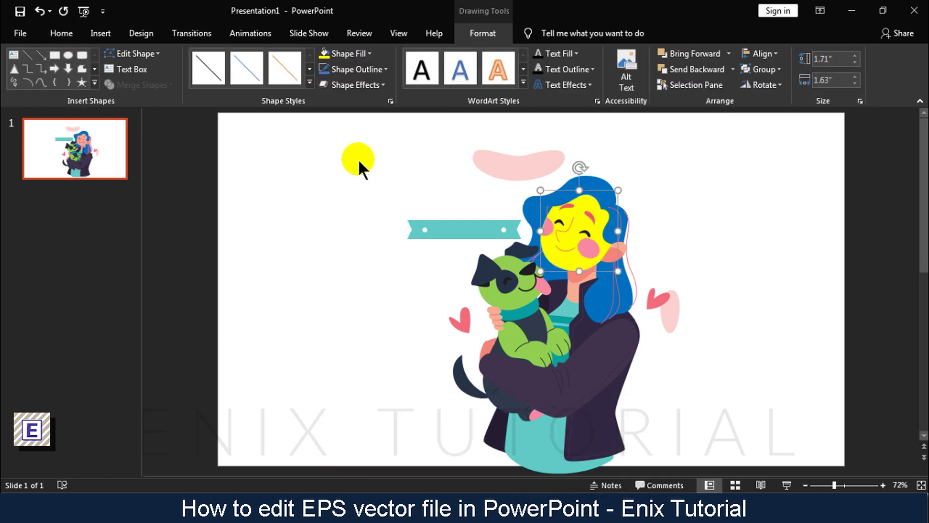
left_click(753, 247)
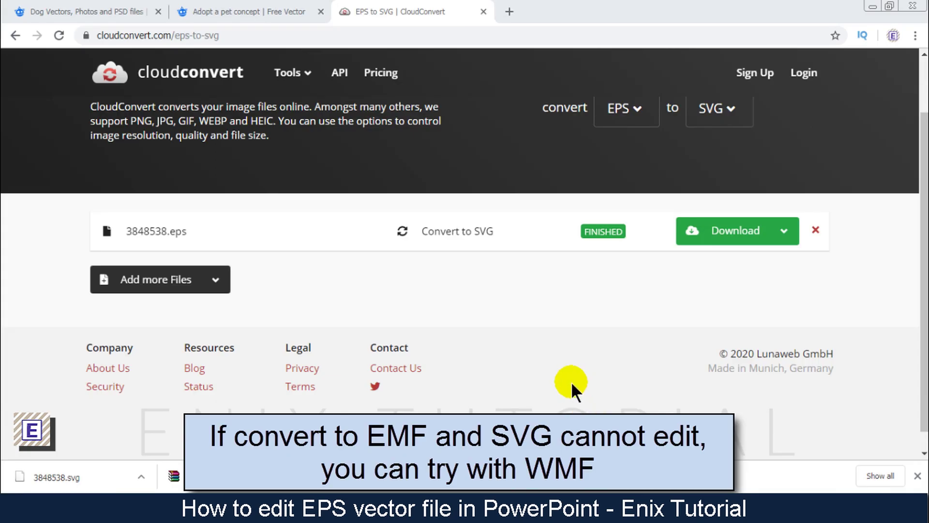
Replace the SVG job with 3848538.eps, convert it to WMF and download 3848538.wmf
left_click(814, 233)
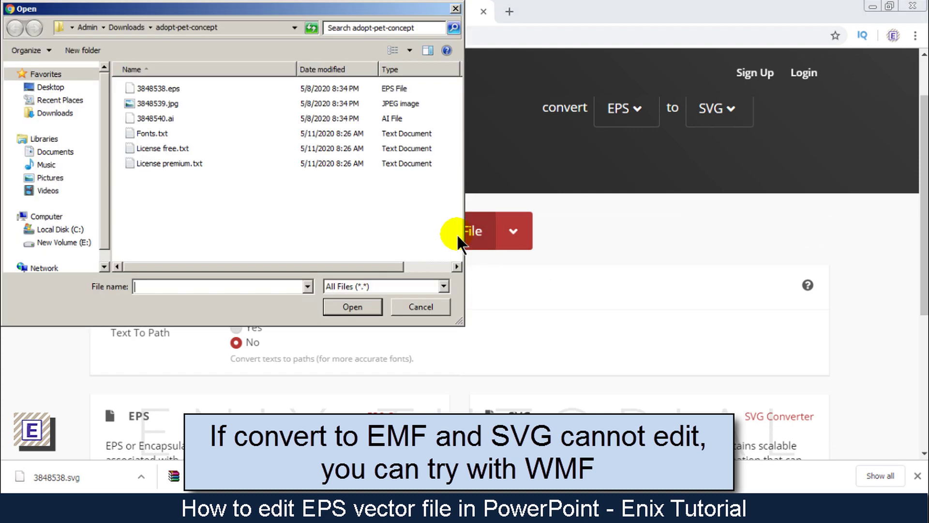
double_click(165, 89)
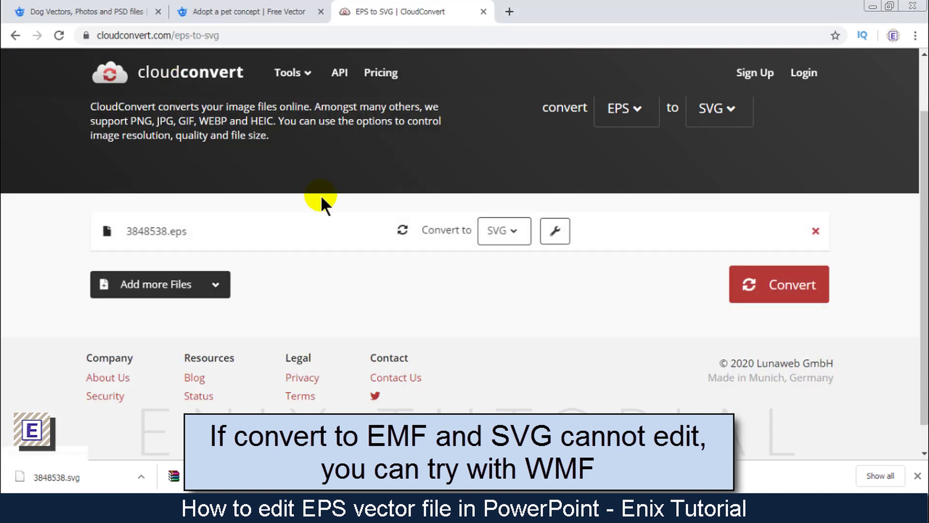
left_click(524, 244)
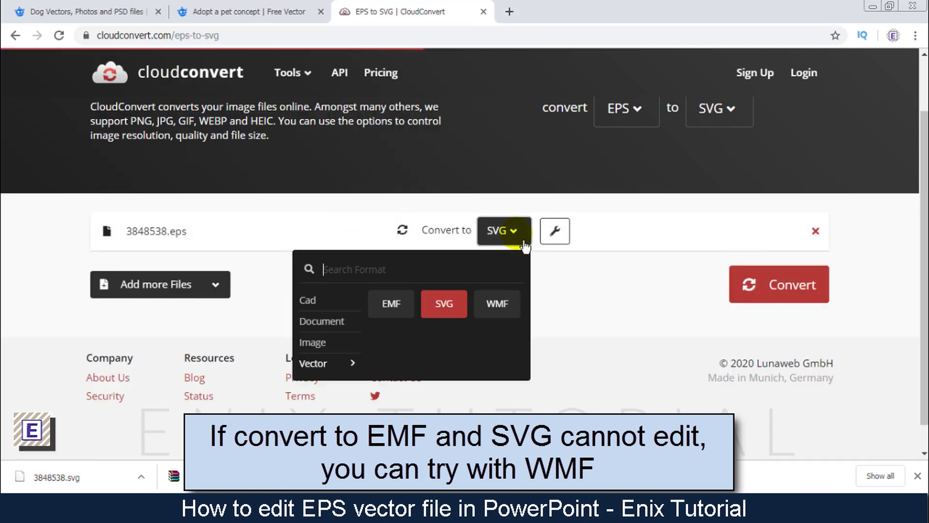
left_click(501, 306)
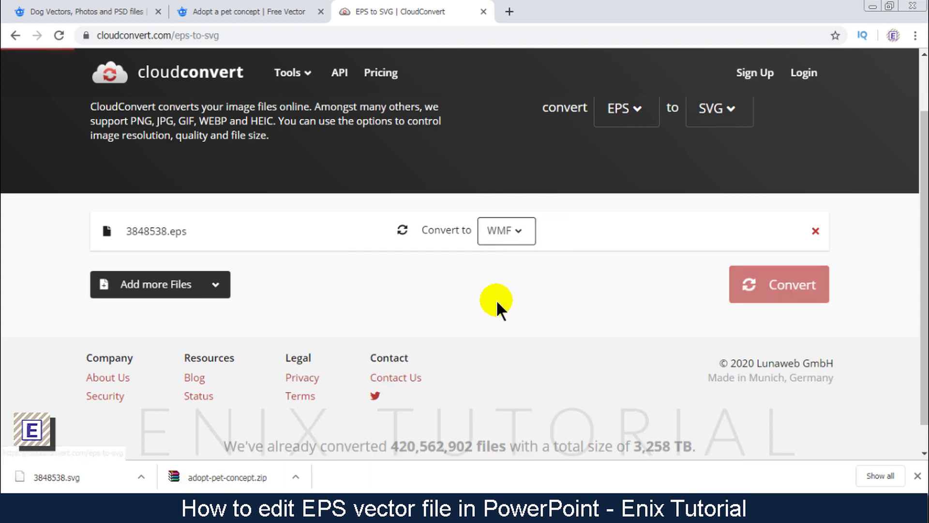
left_click(780, 290)
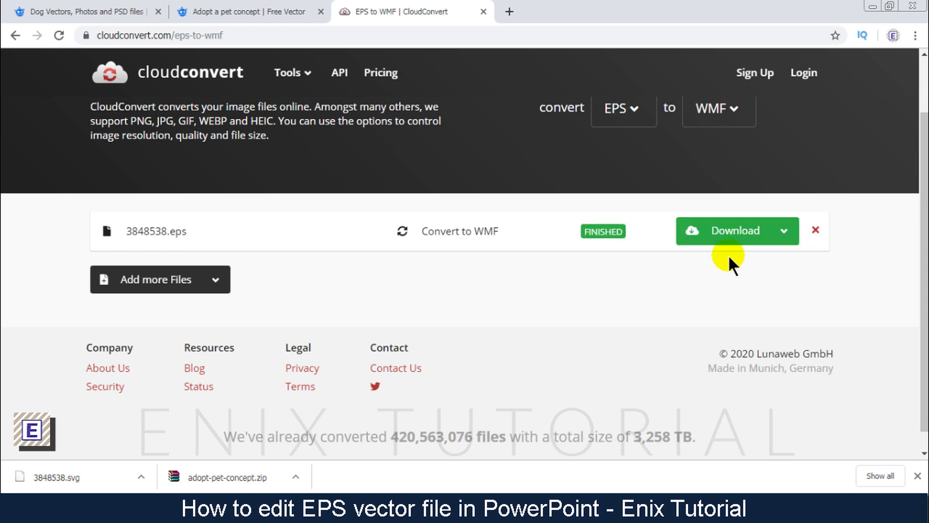
left_click(735, 240)
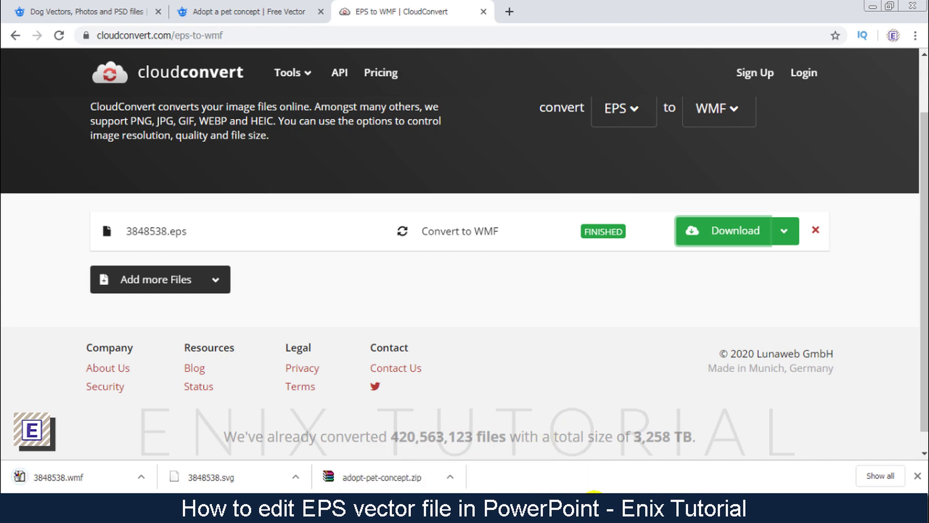
left_click(596, 491)
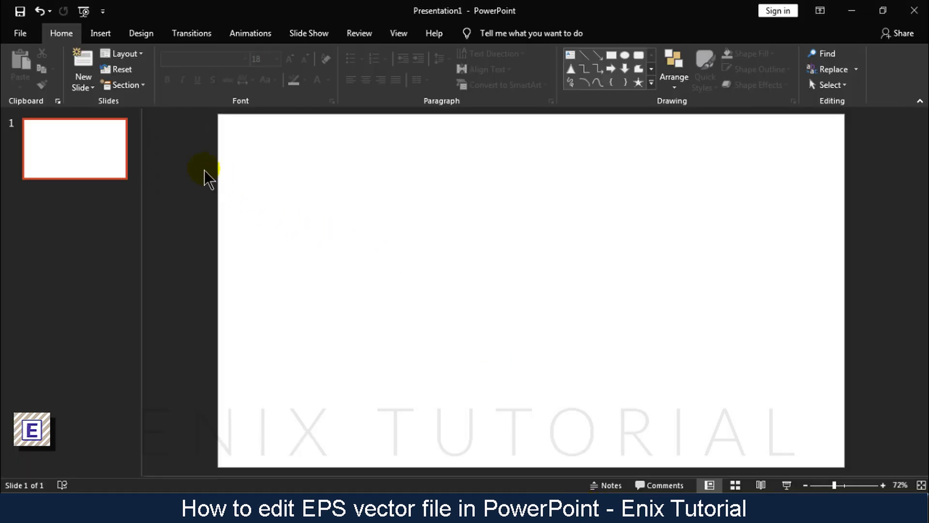
Insert 3848538.wmf onto the slide
left_click(104, 34)
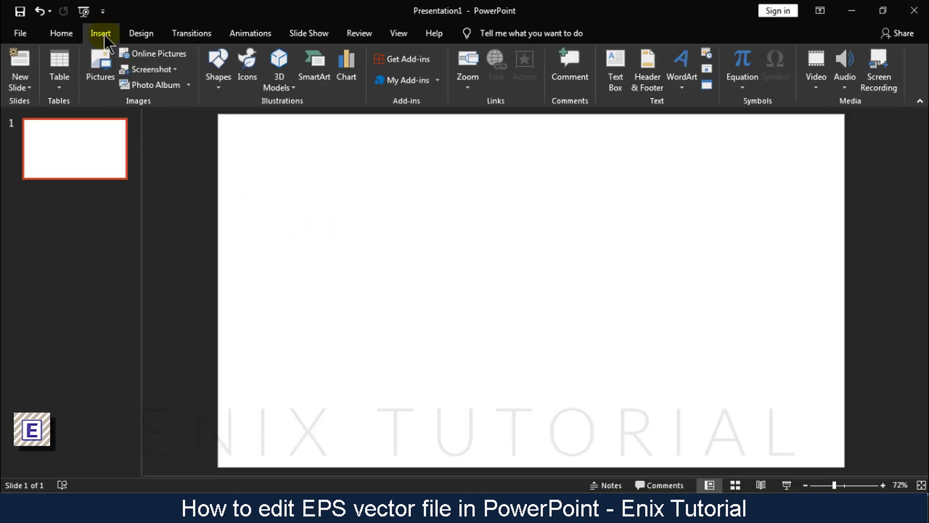
left_click(102, 66)
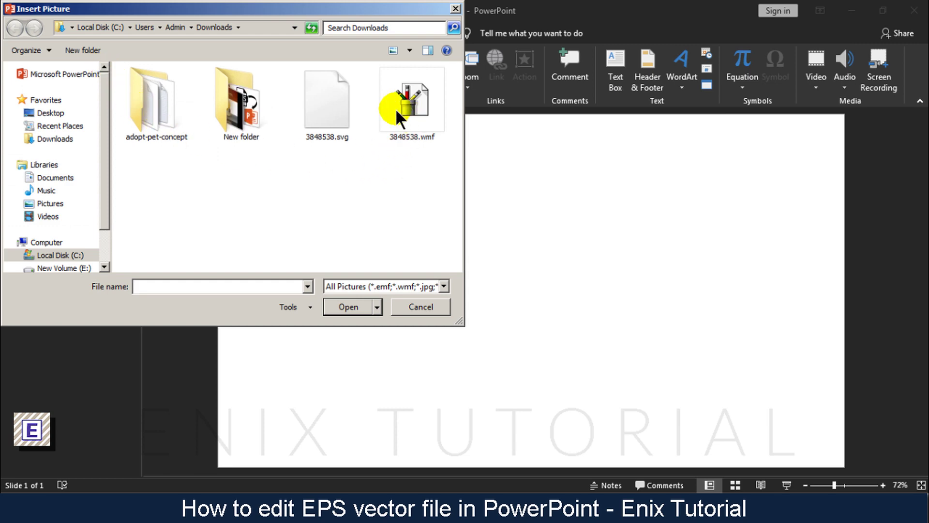
double_click(408, 121)
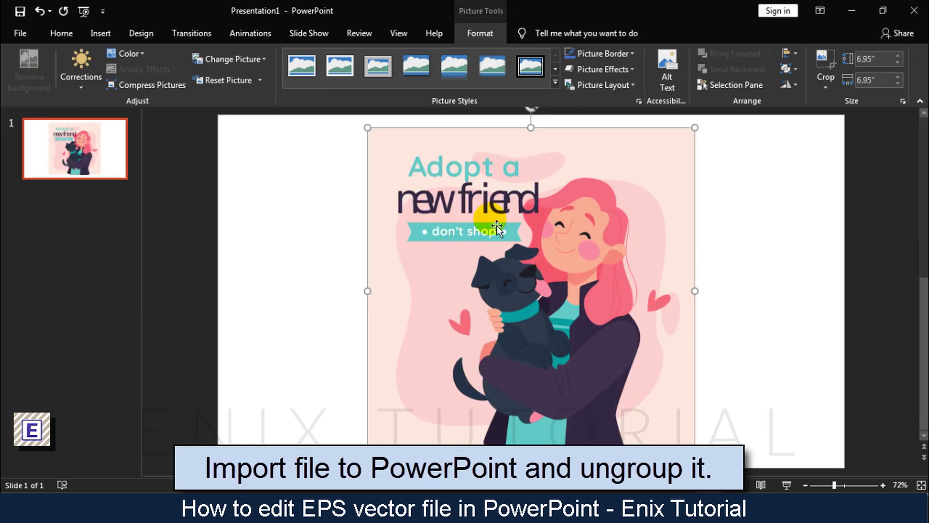
Ungroup the WMF twice into separate shapes and drag the background rectangle off to the left
right_click(565, 180)
mouse_move(593, 285)
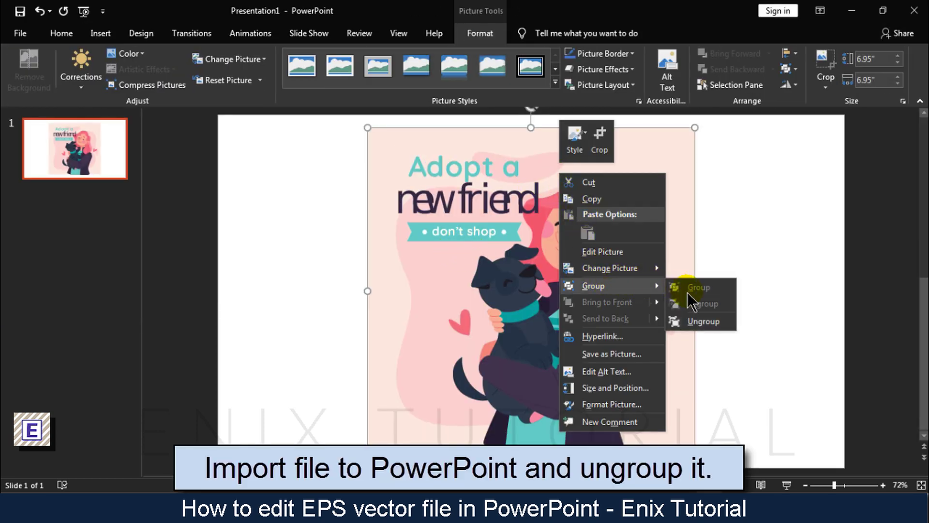
left_click(700, 322)
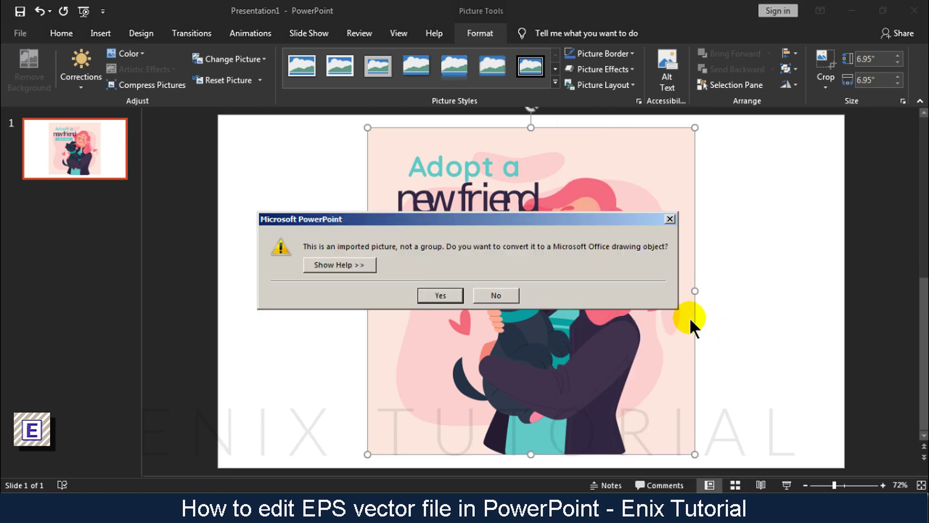
left_click(456, 294)
right_click(653, 208)
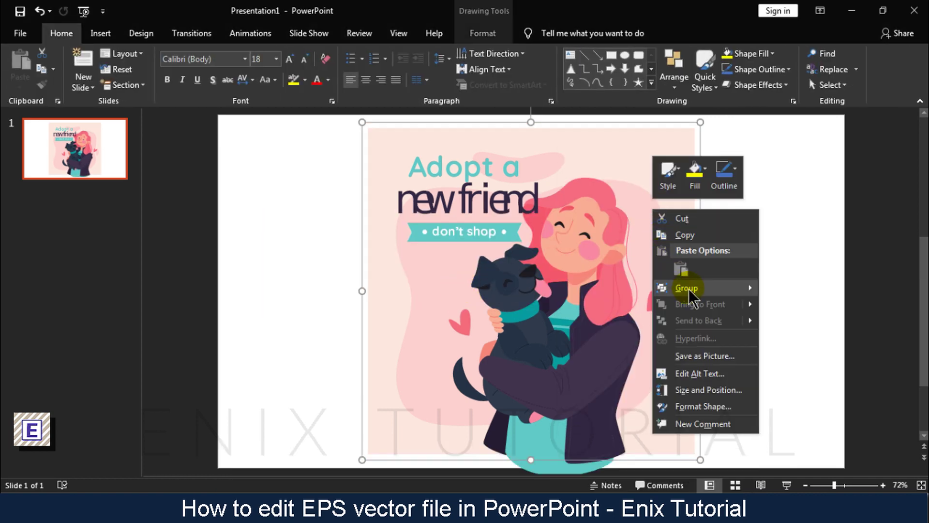
mouse_move(686, 287)
left_click(797, 323)
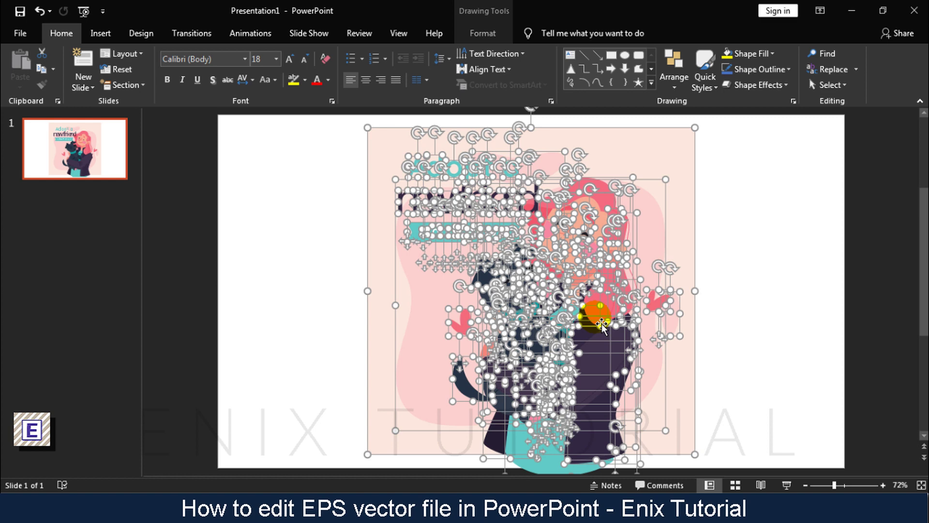
left_click(742, 264)
left_click_drag(668, 190, 342, 187)
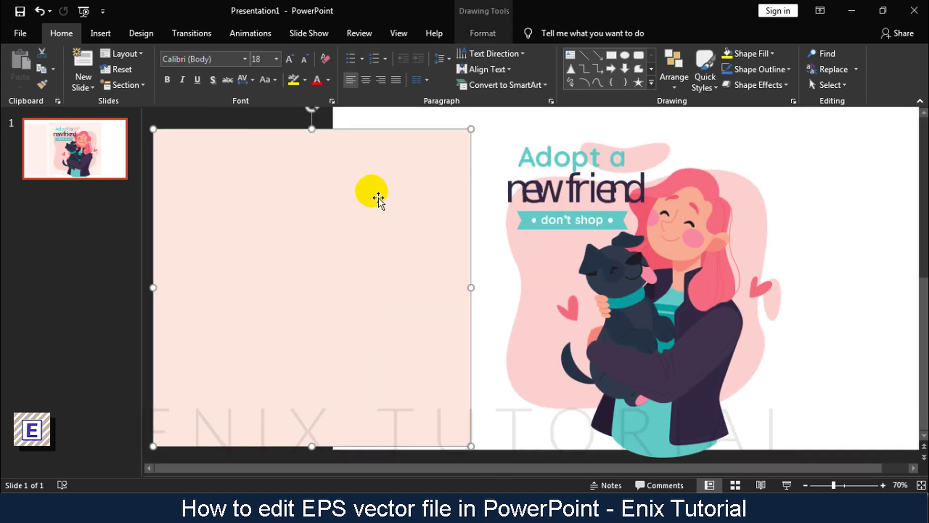
Delete the pink background rectangle and move the letters A and d left, apart from the title
key("Delete")
left_click(413, 165)
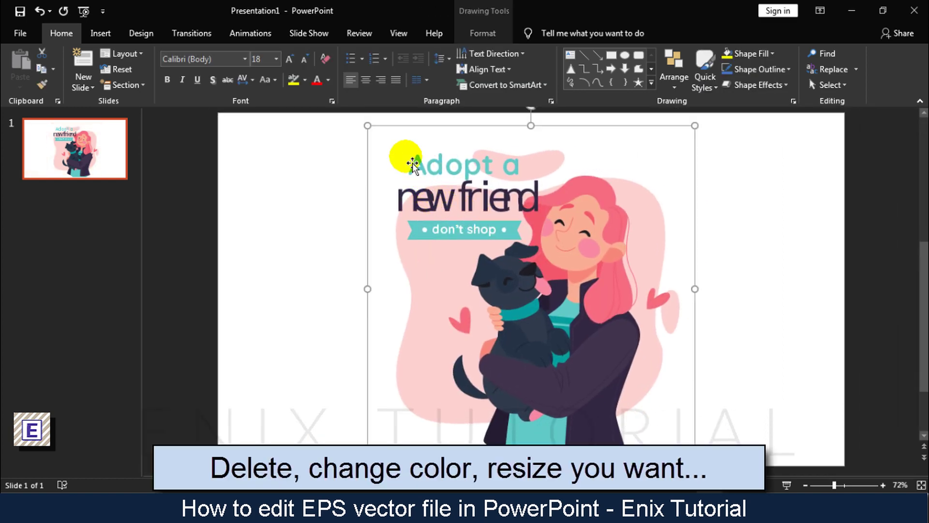
left_click(427, 169)
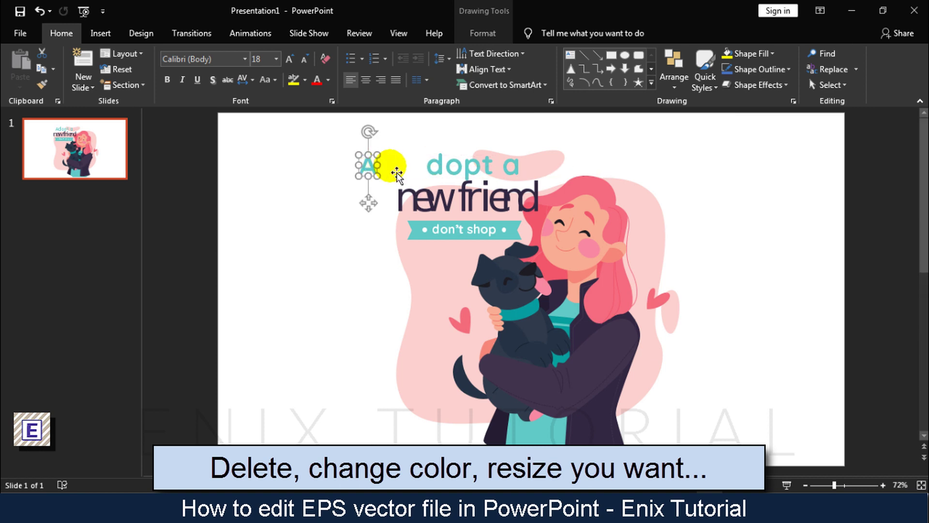
mouse_move(428, 166)
left_mouse_down()
mouse_move(218, 183)
mouse_move(380, 208)
left_mouse_up()
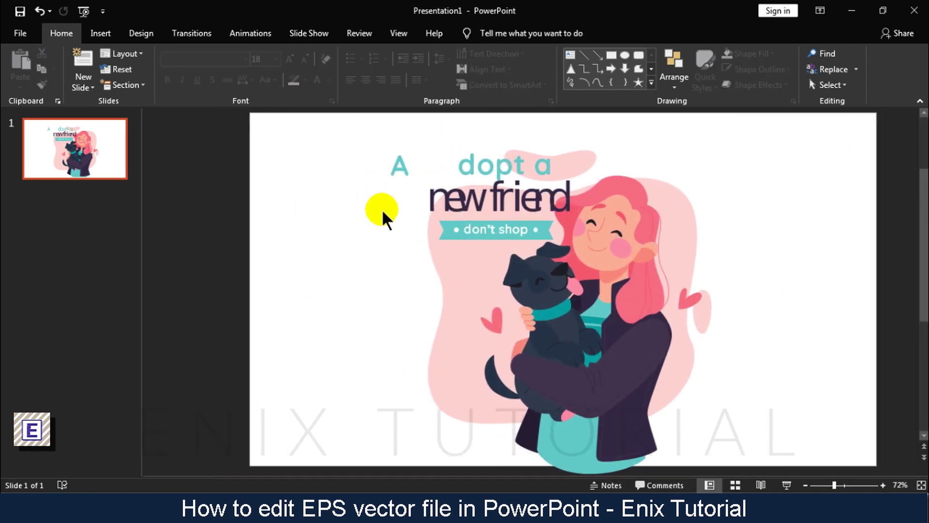
left_click(442, 167)
left_click_drag(441, 167, 402, 167)
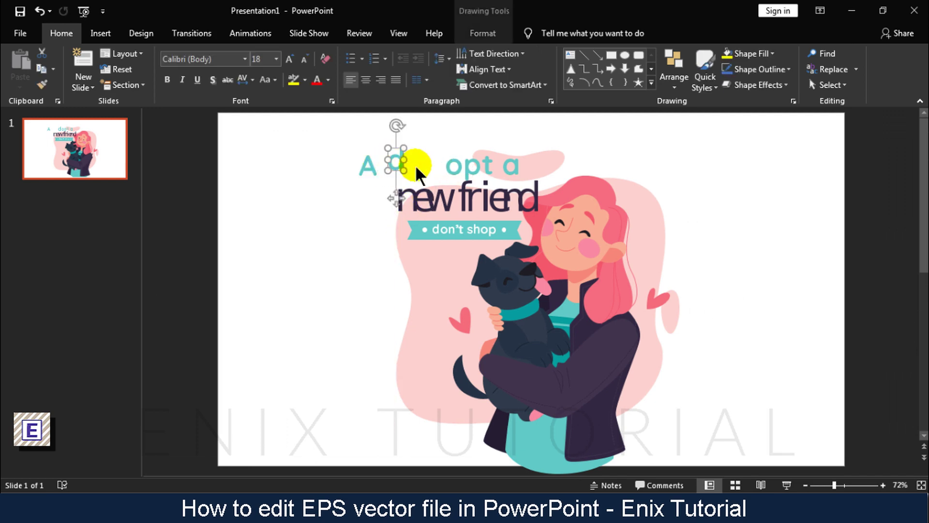
Drag the pink background blob aside and delete it
left_click_drag(437, 237, 426, 230)
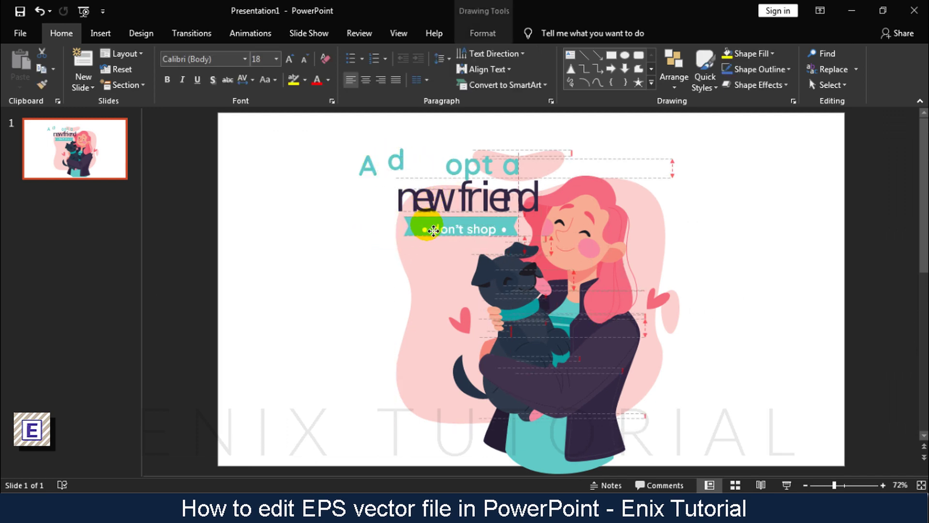
left_click_drag(428, 264, 383, 284)
key("Delete")
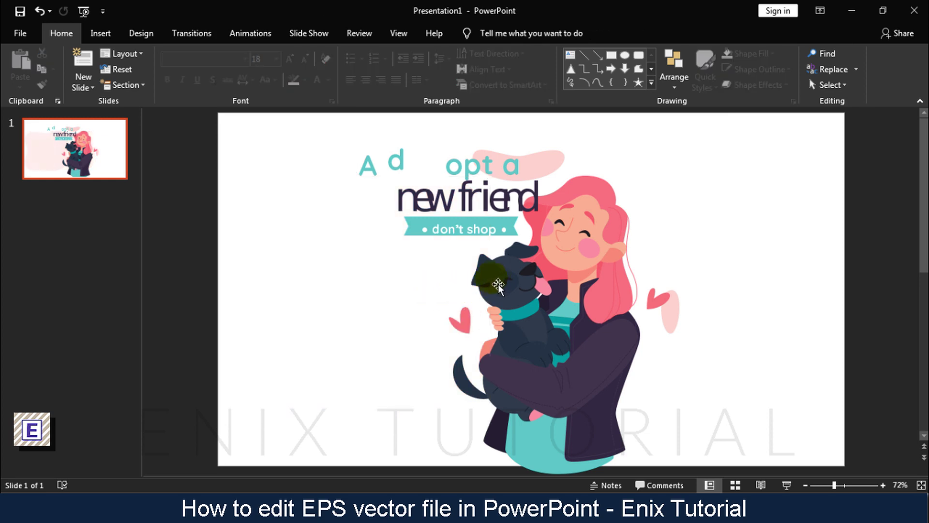
Fill the girl's hair shape with yellow
left_click(518, 276)
left_click(585, 204)
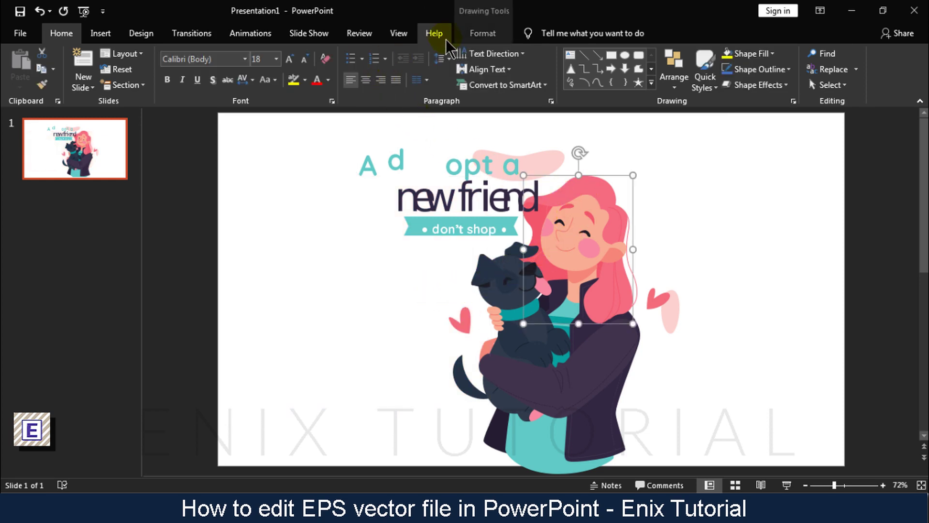
left_click(483, 33)
left_click(326, 54)
left_click(733, 196)
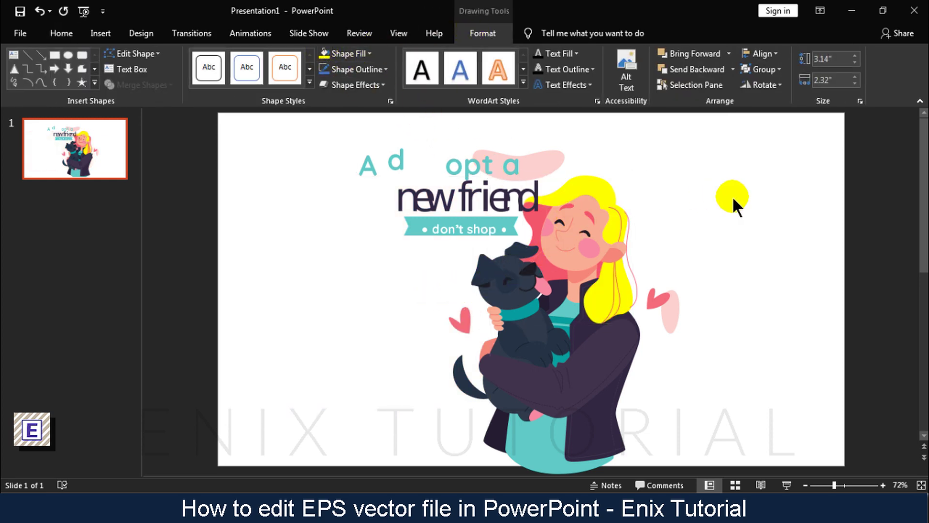